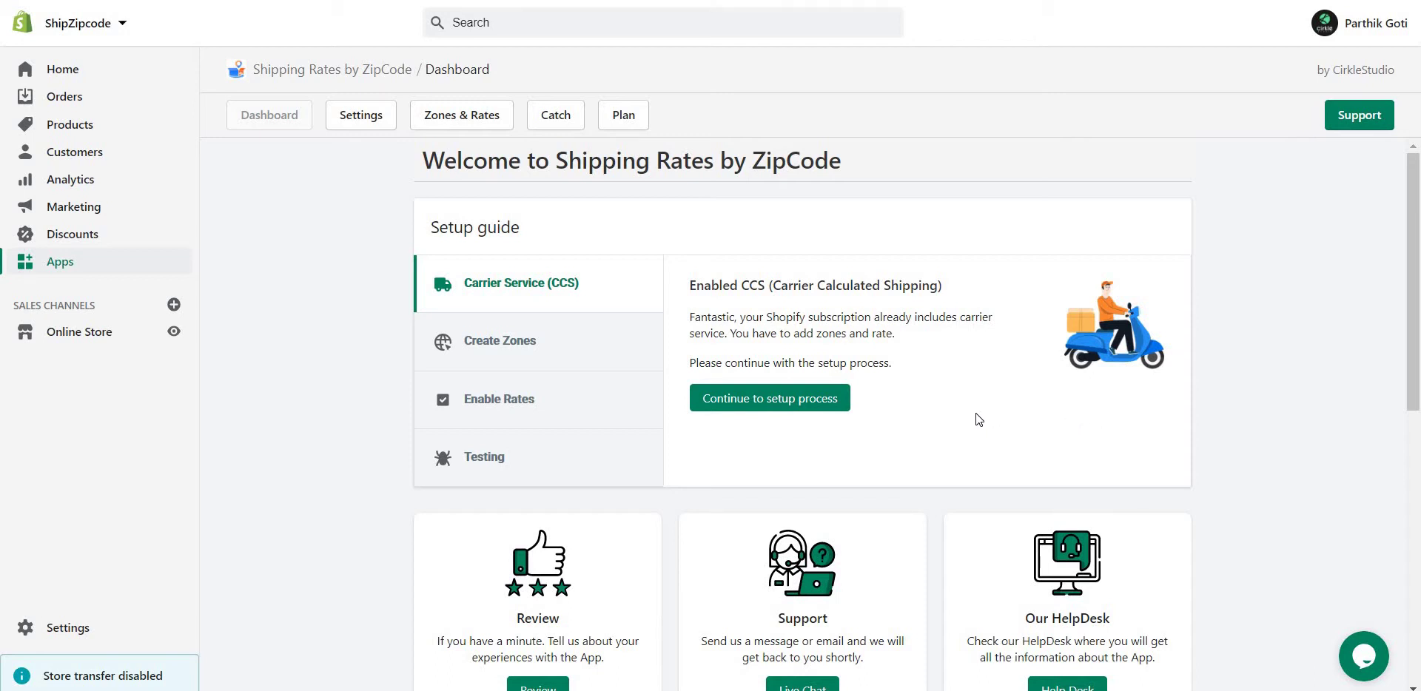
left_click(653, 649)
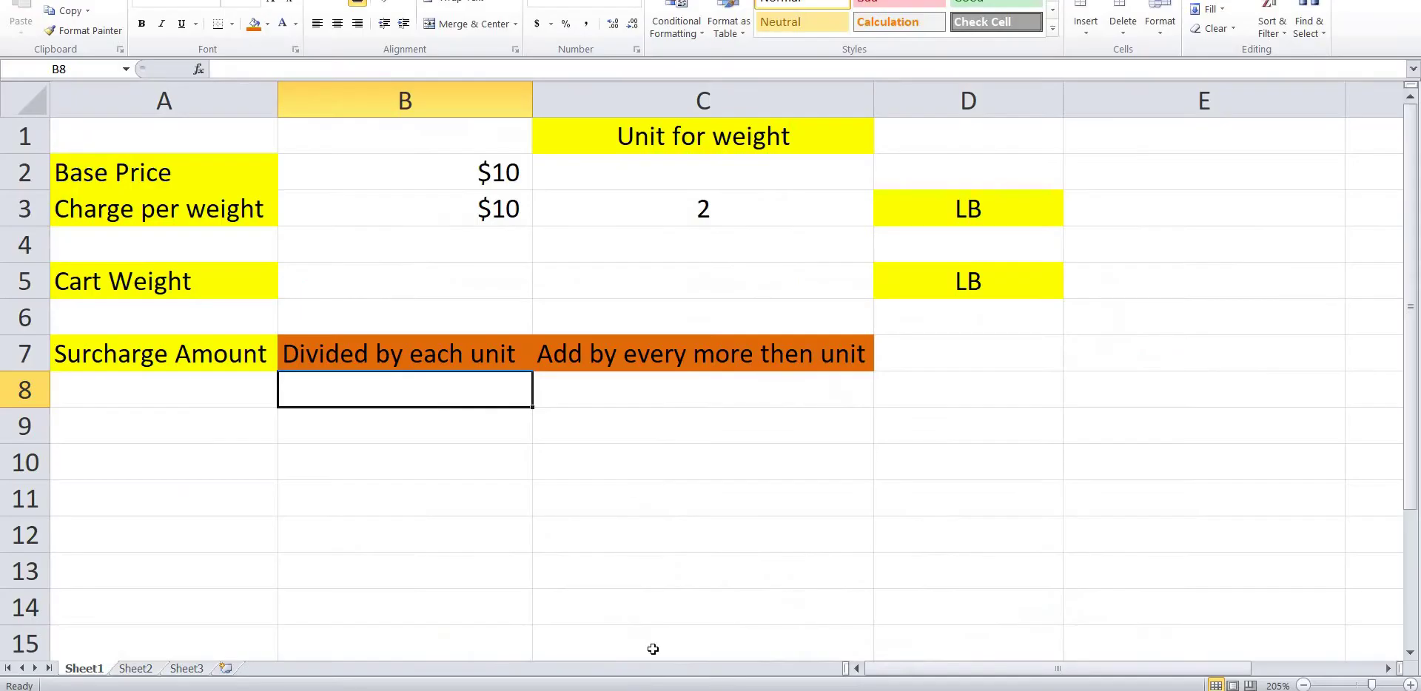
left_click(429, 359)
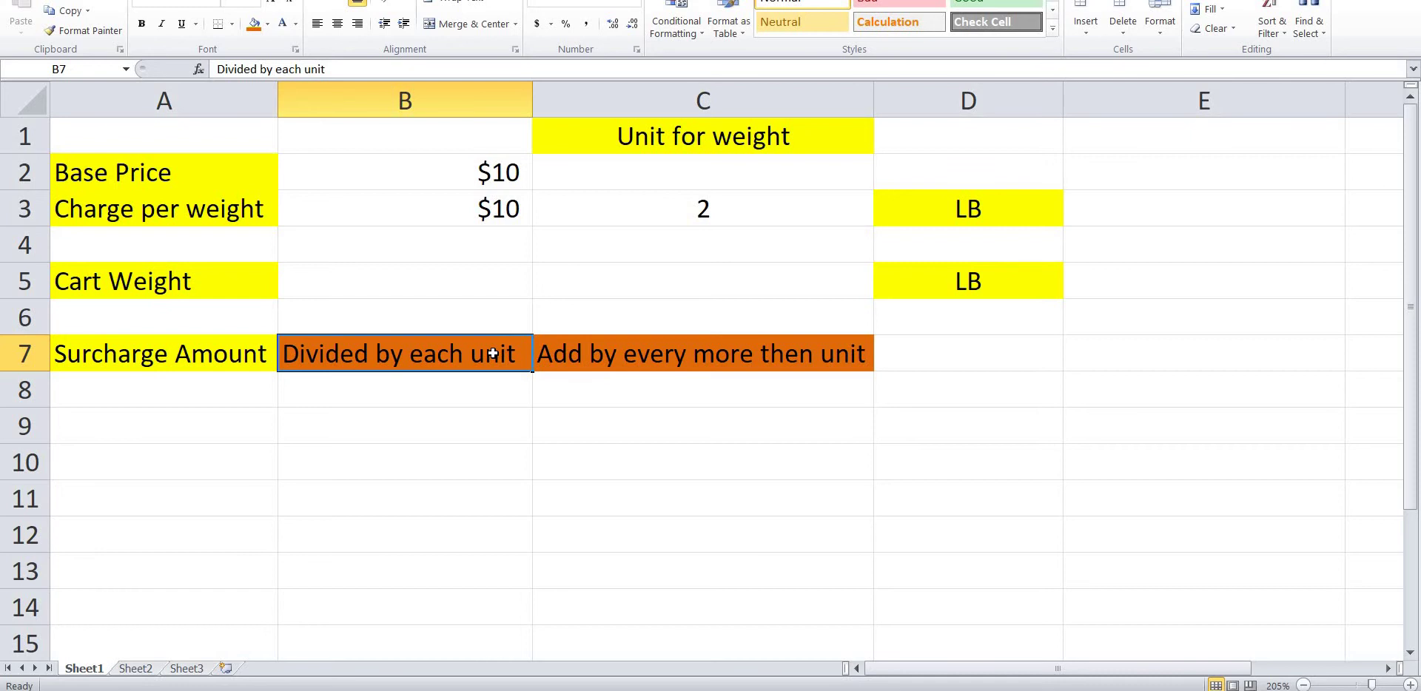
left_click(218, 173)
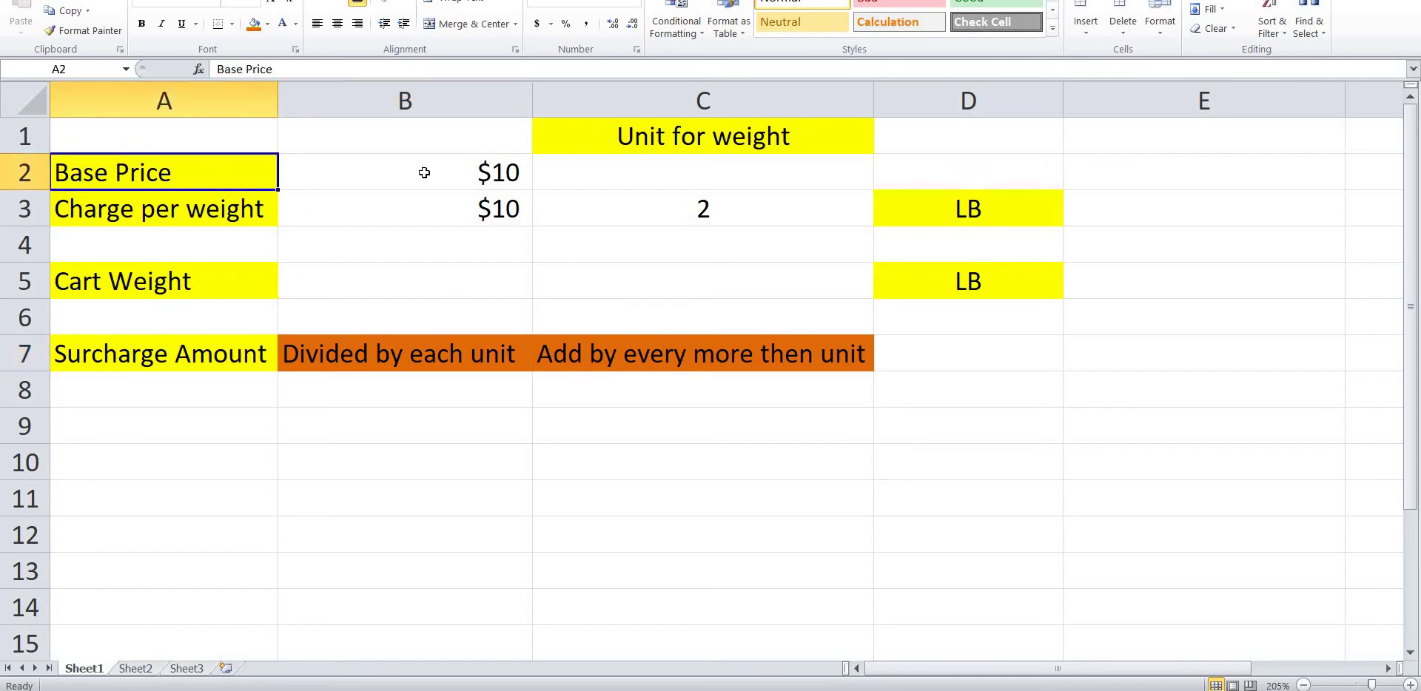
left_click(503, 172)
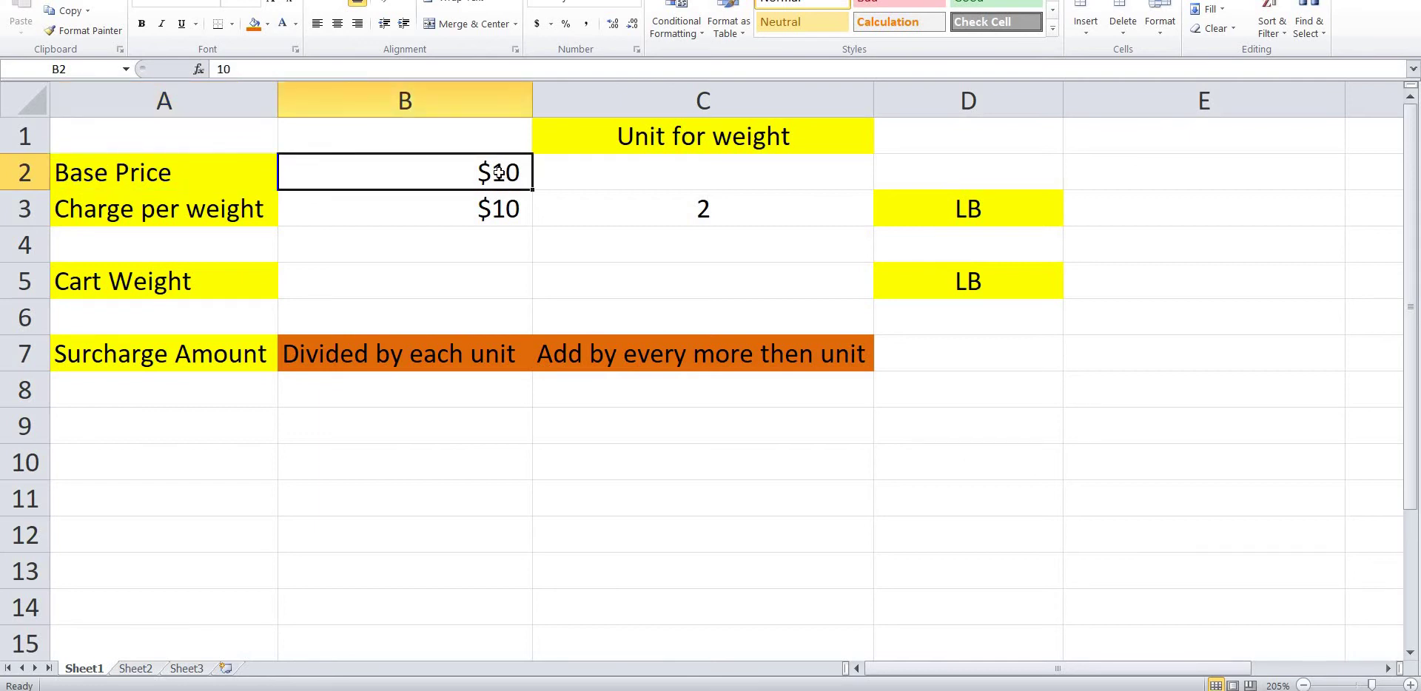
left_click(227, 209)
left_click(461, 213)
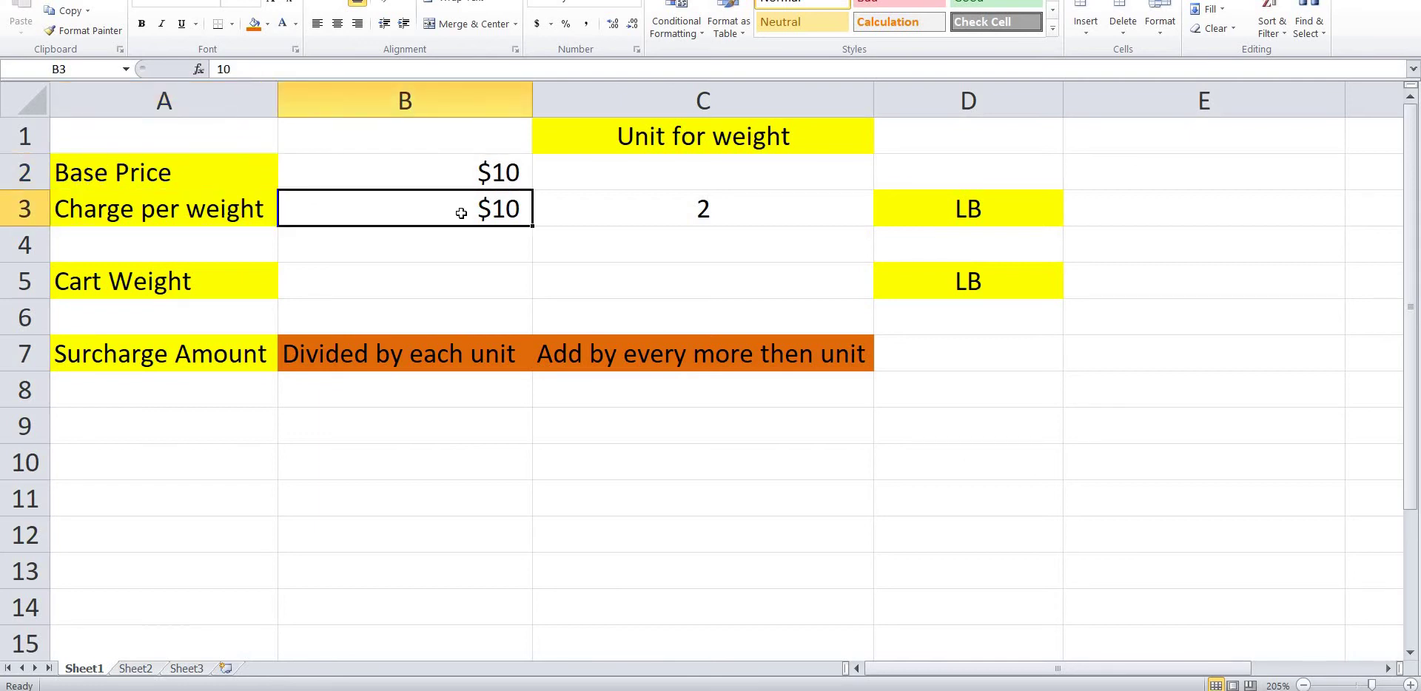
left_click(733, 143)
left_click(721, 204)
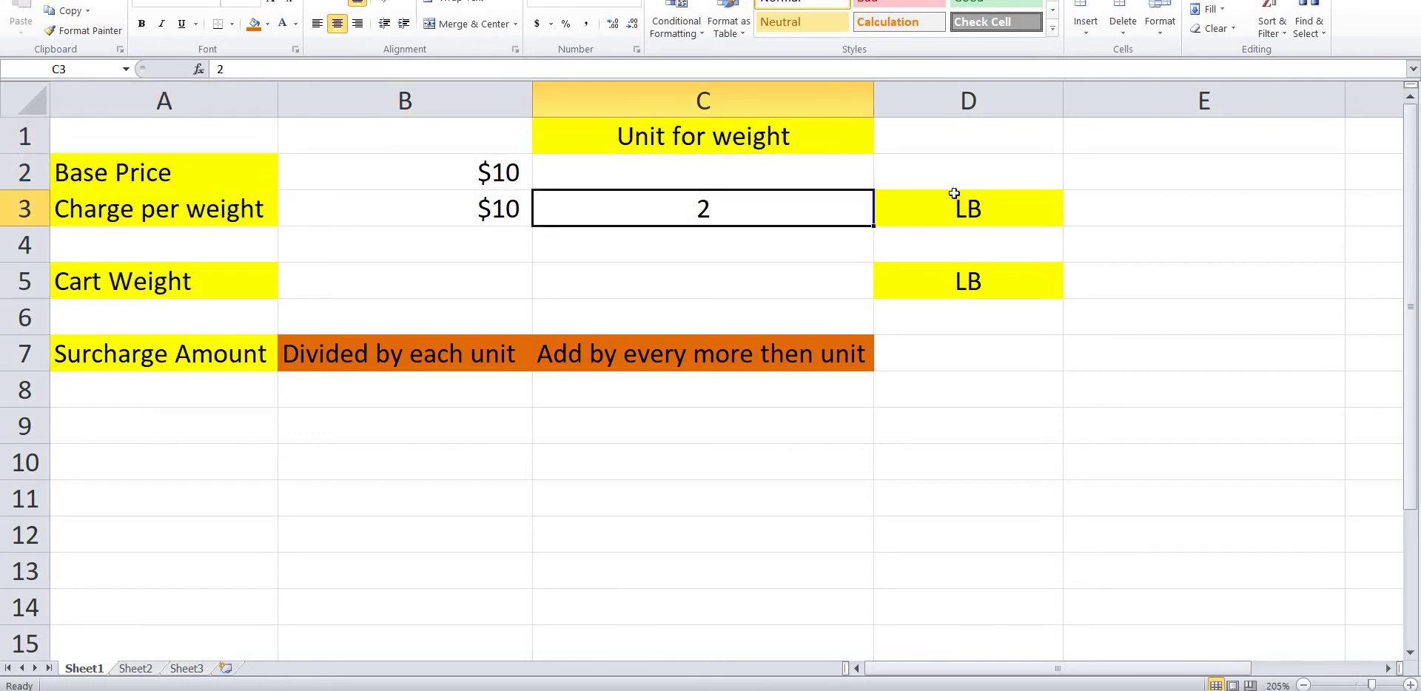
left_click(956, 197)
left_click(688, 217)
left_click(451, 209)
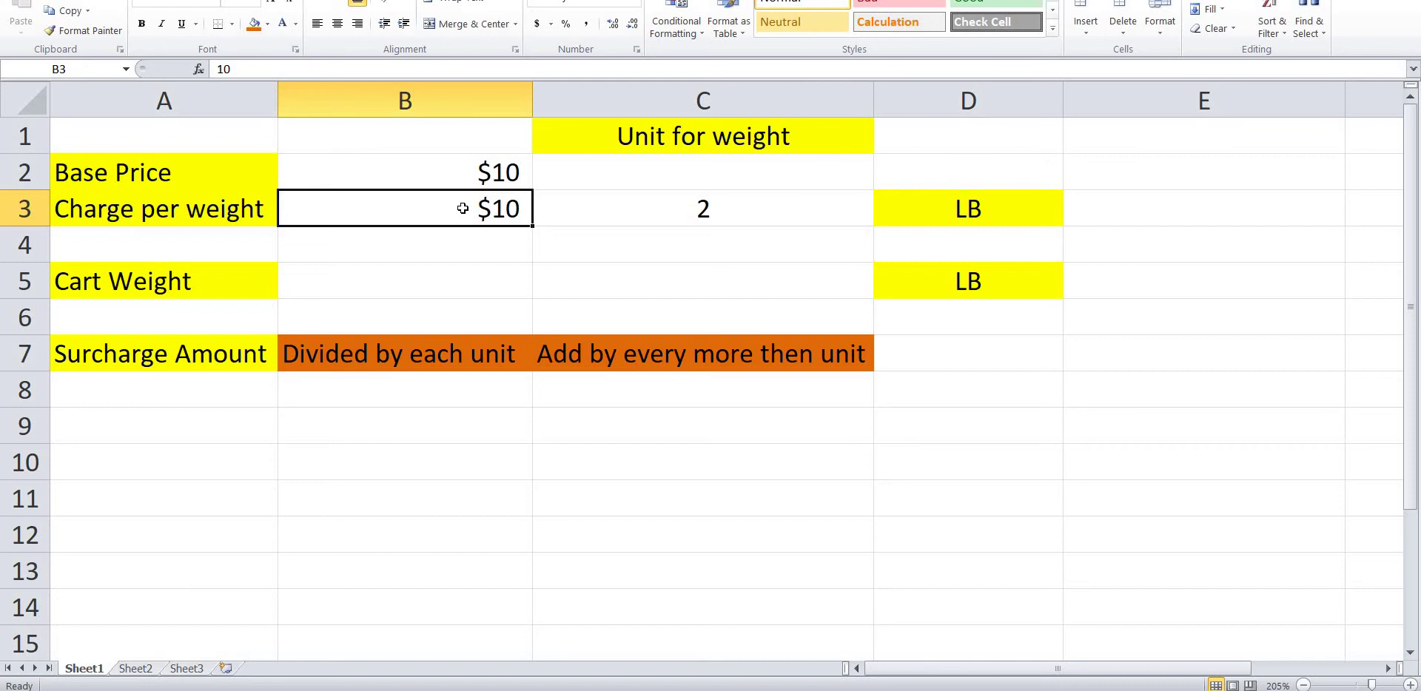
left_click(510, 173)
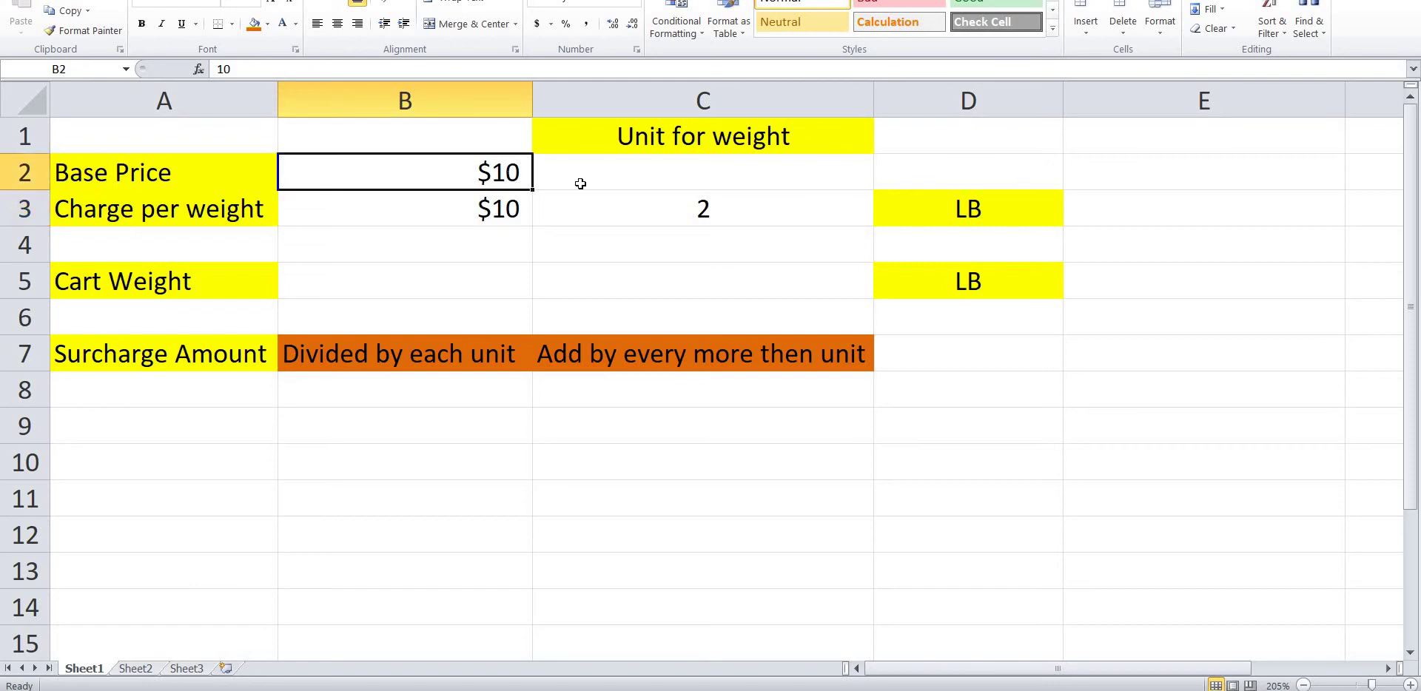
left_click(652, 213)
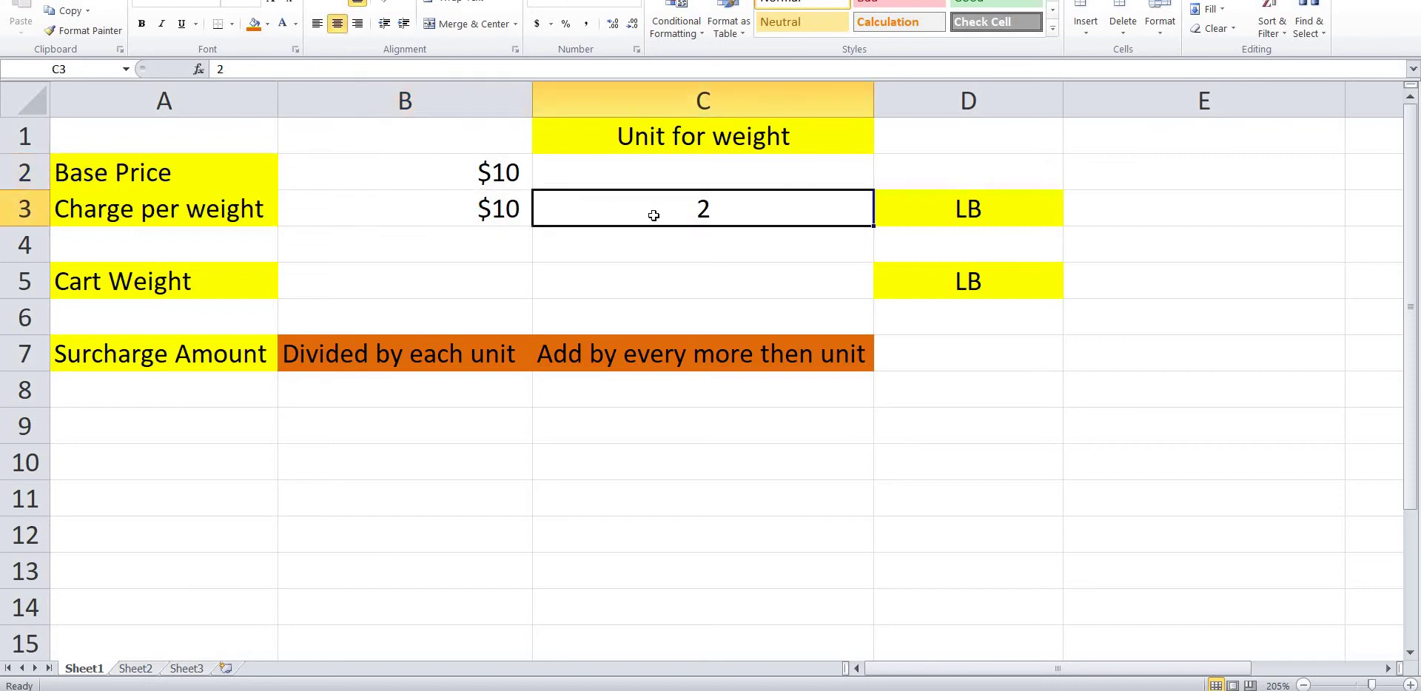
left_click(695, 287)
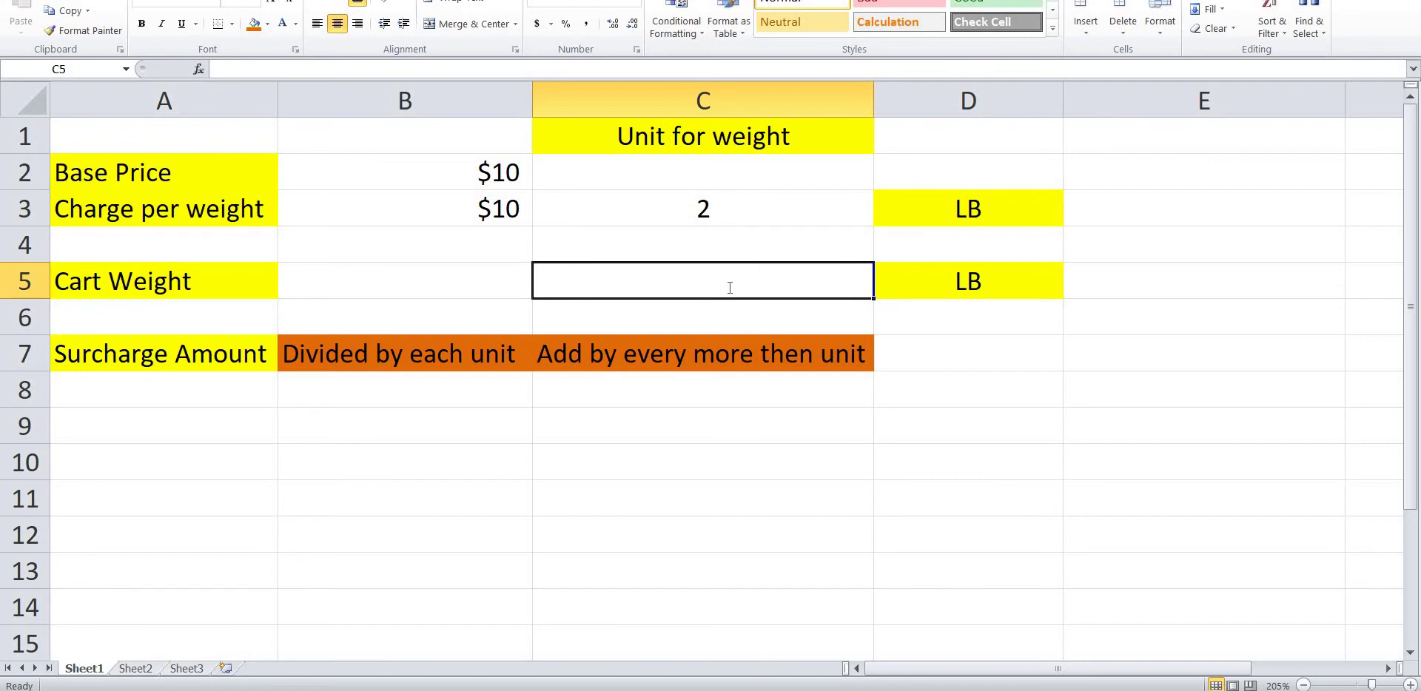
Set the cart weight in C5 to 1
type("1")
key("Return")
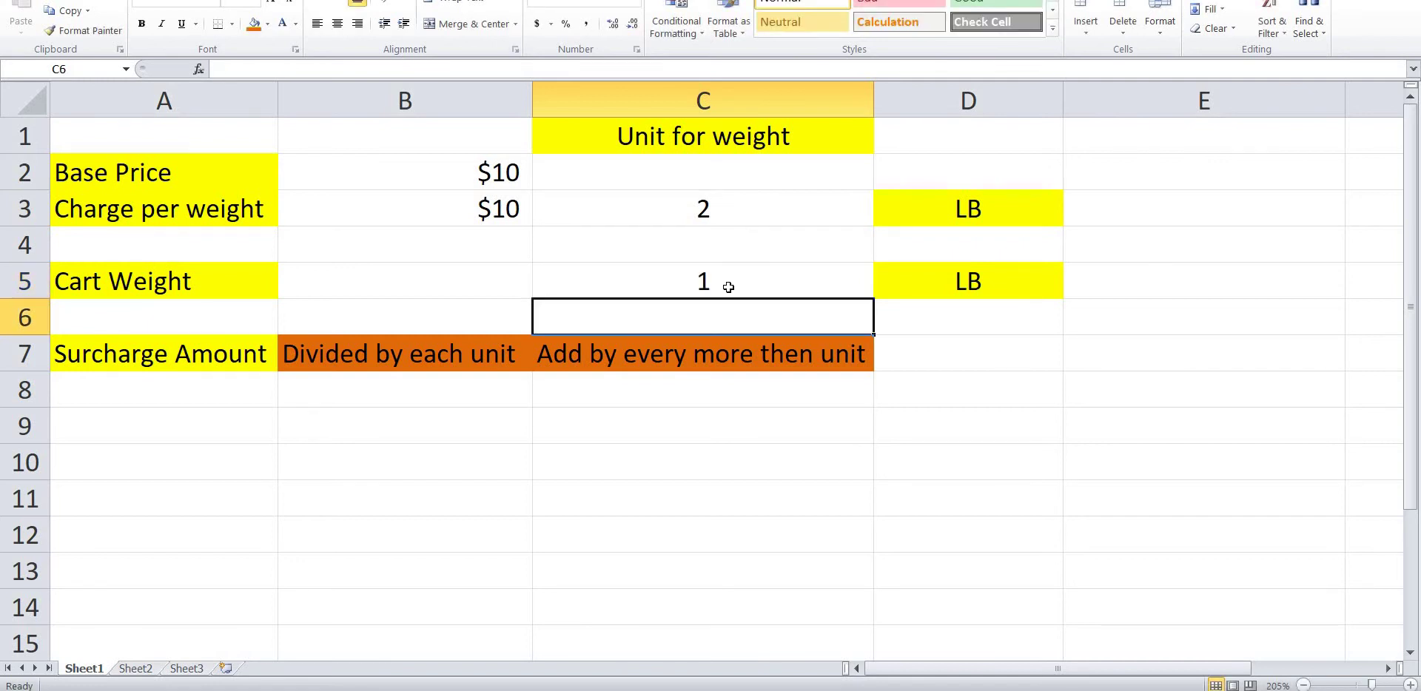
key("Down")
key("Down")
Enter $10+$5 in B8 as the Divided by each unit example
key("Left")
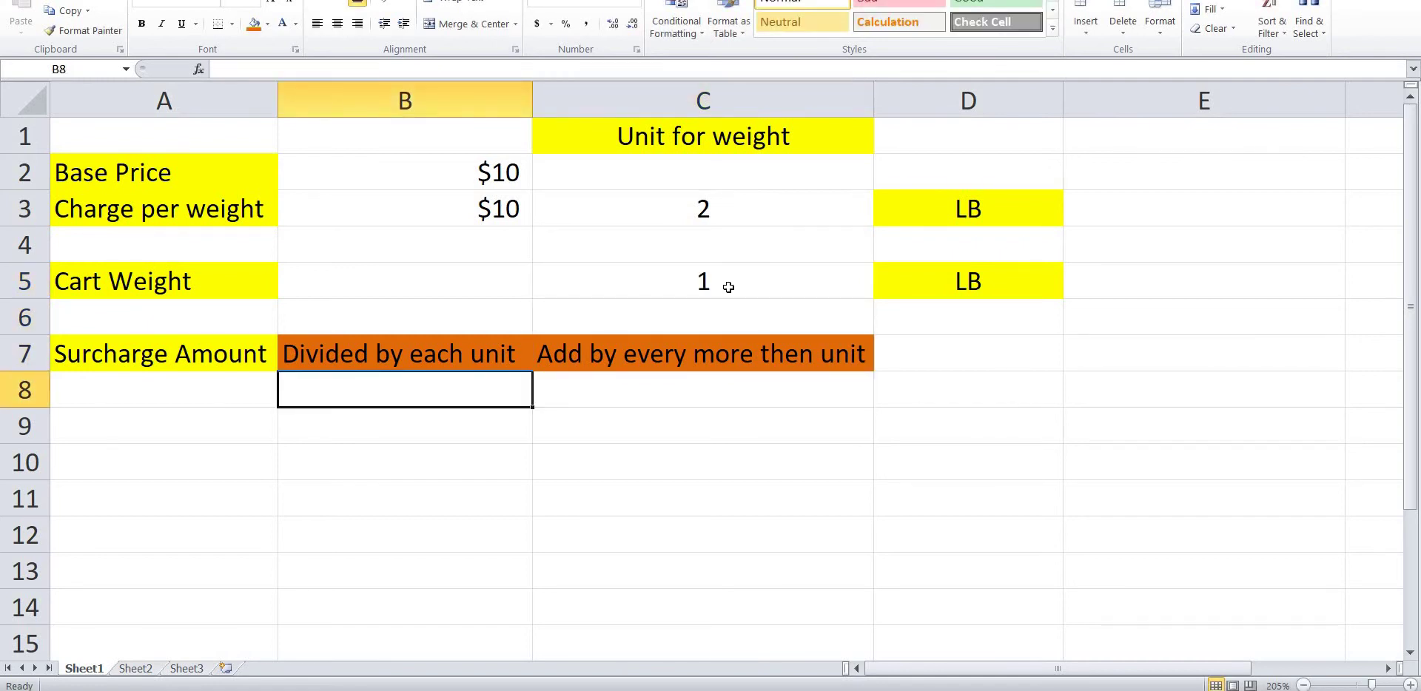
type("$10")
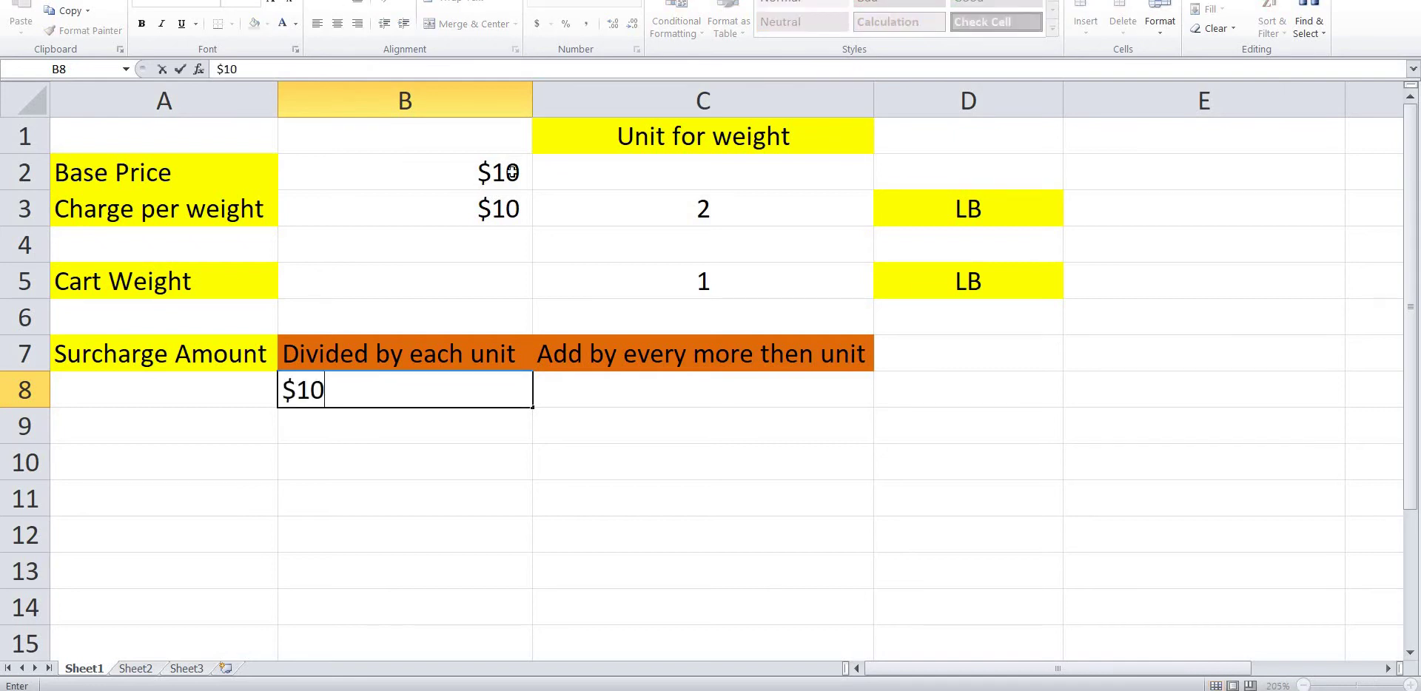
type("+")
type("$5")
key("Return")
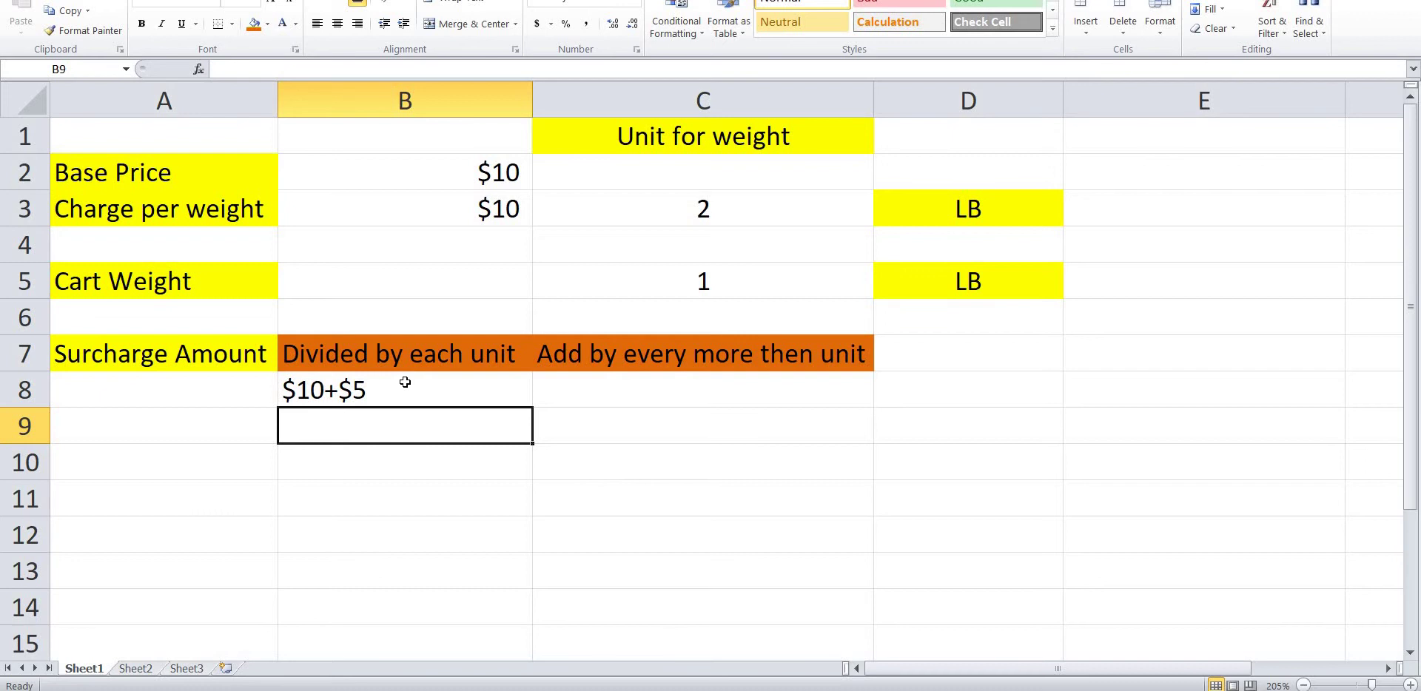
left_click(404, 382)
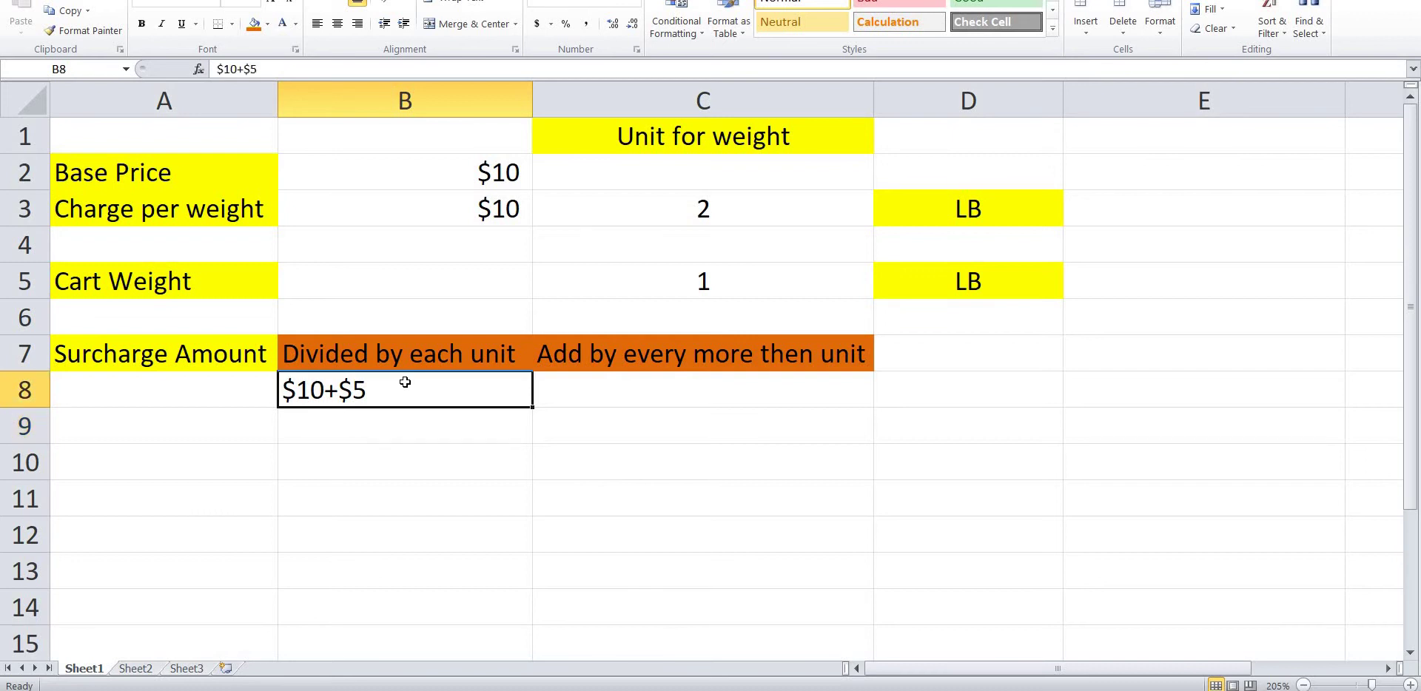
key("Right")
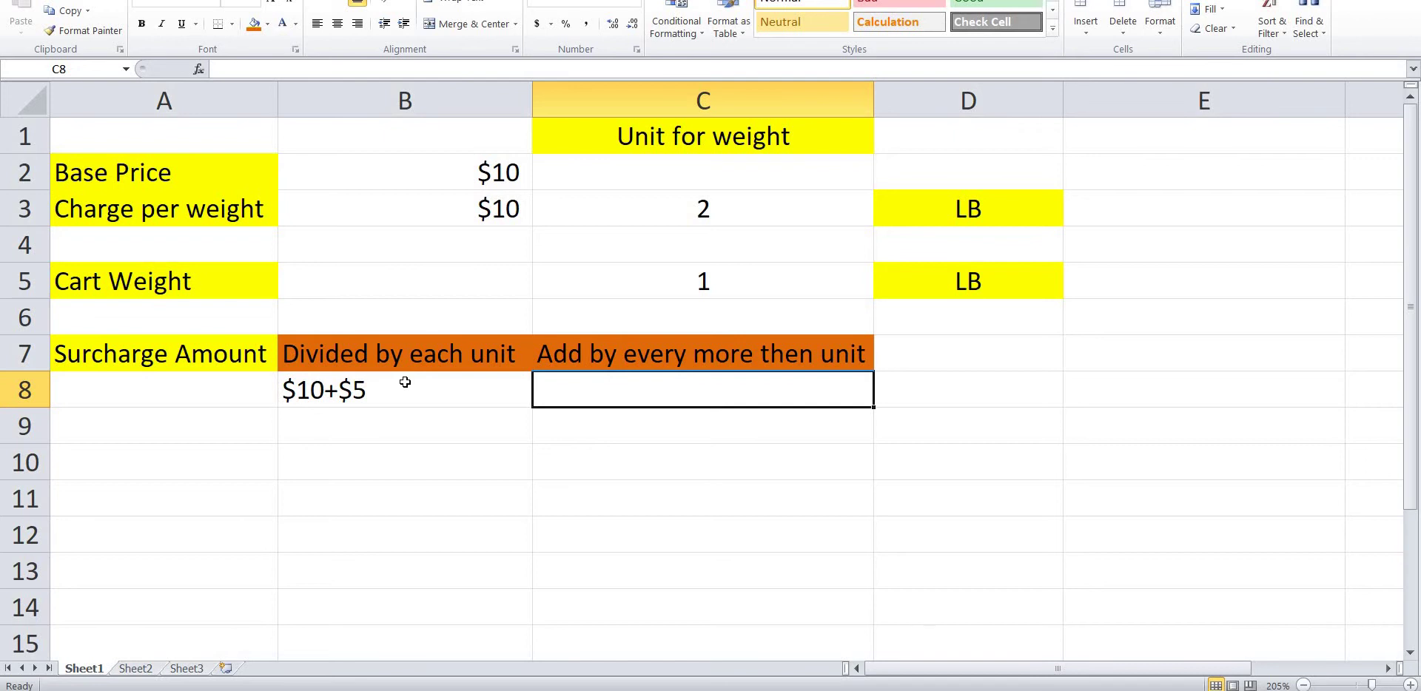
Enter $10+$10 in C8 as the Add by every more then unit example
type("$10+")
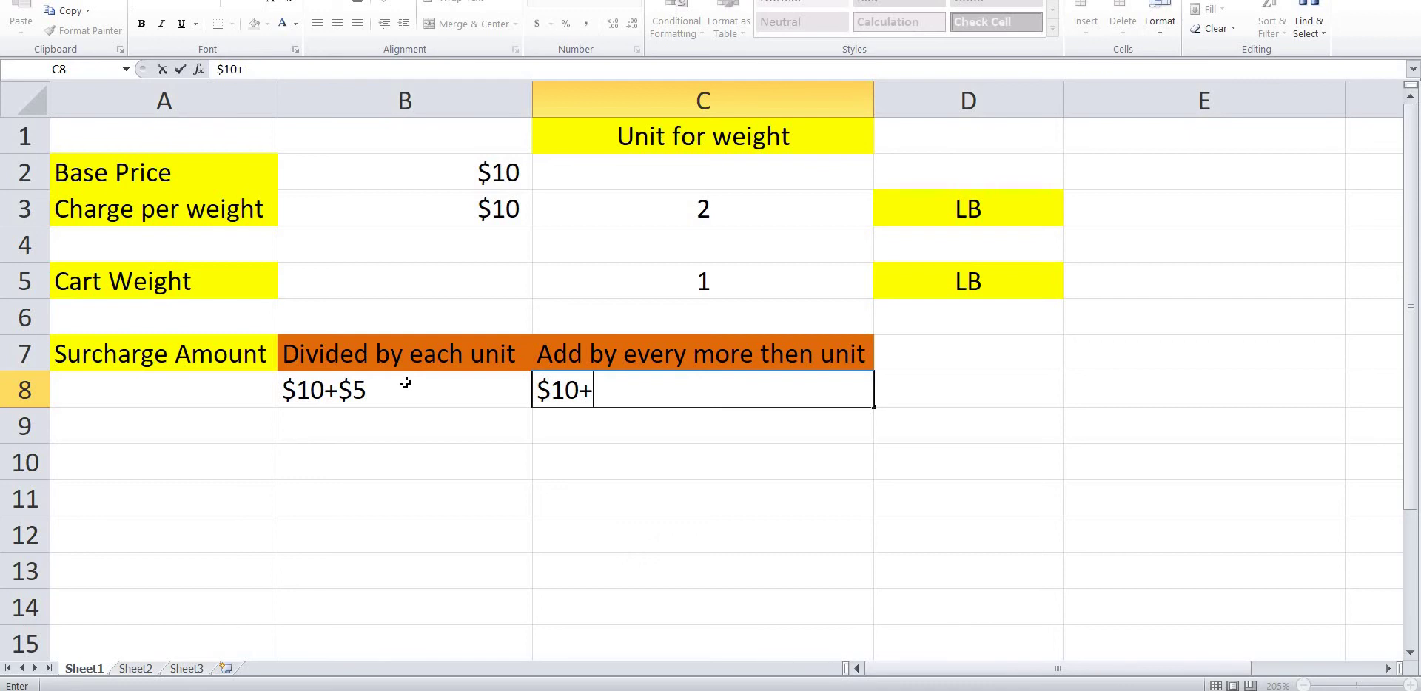
type("$10")
key("Return")
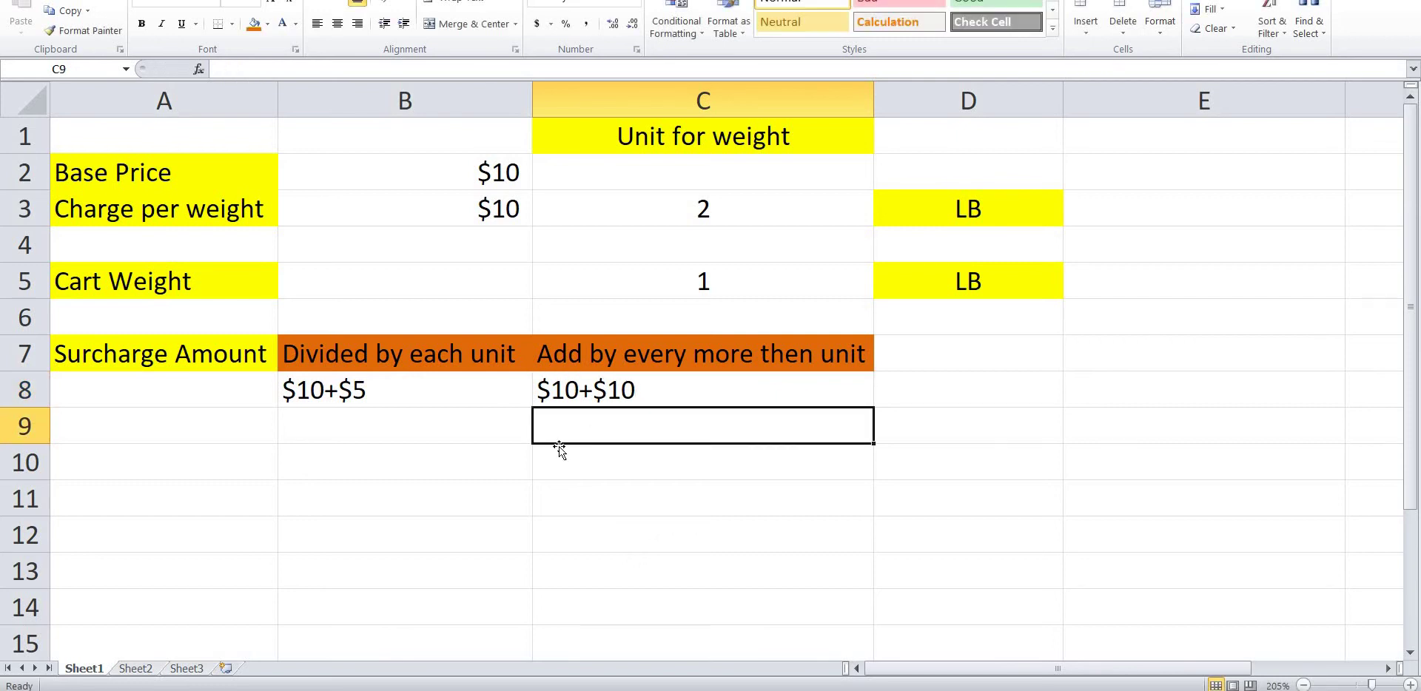
left_click(753, 288)
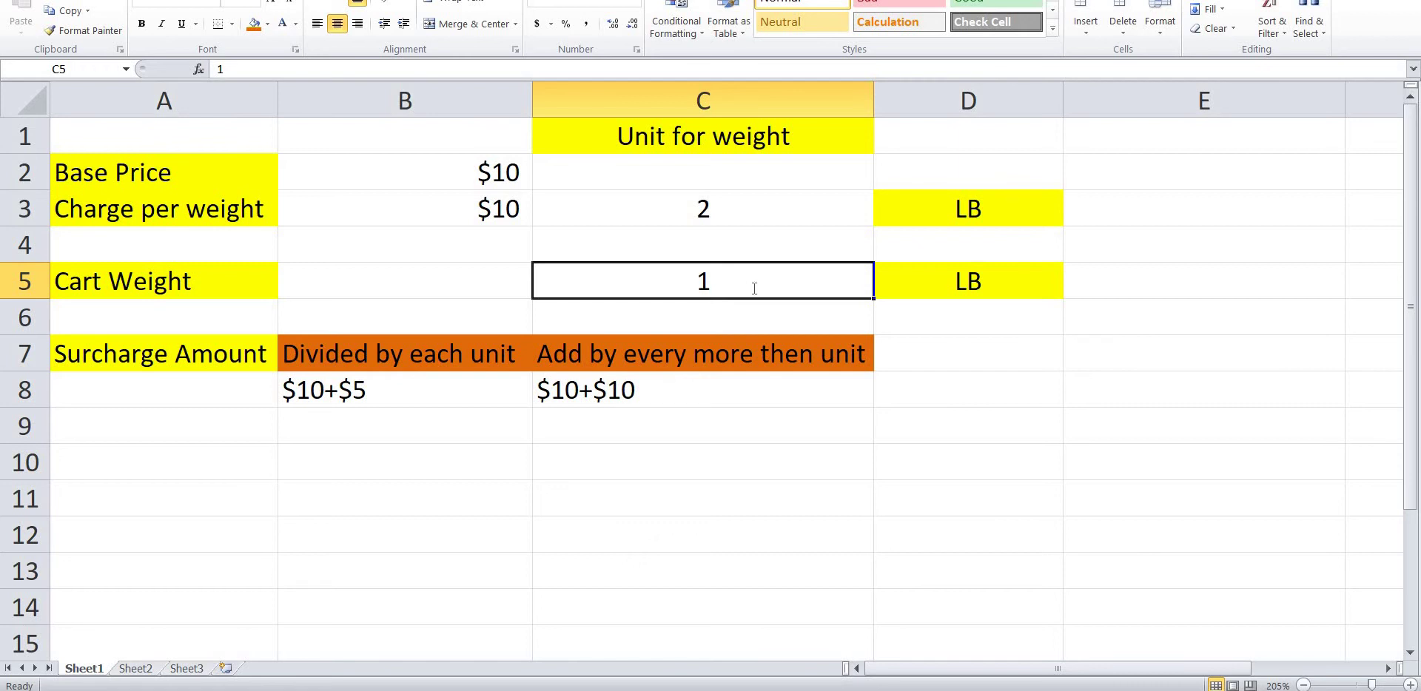
Change the cart weight to 5 and clear both surcharge examples in B8:C8
type("5")
key("Return")
key("Down")
key("Down")
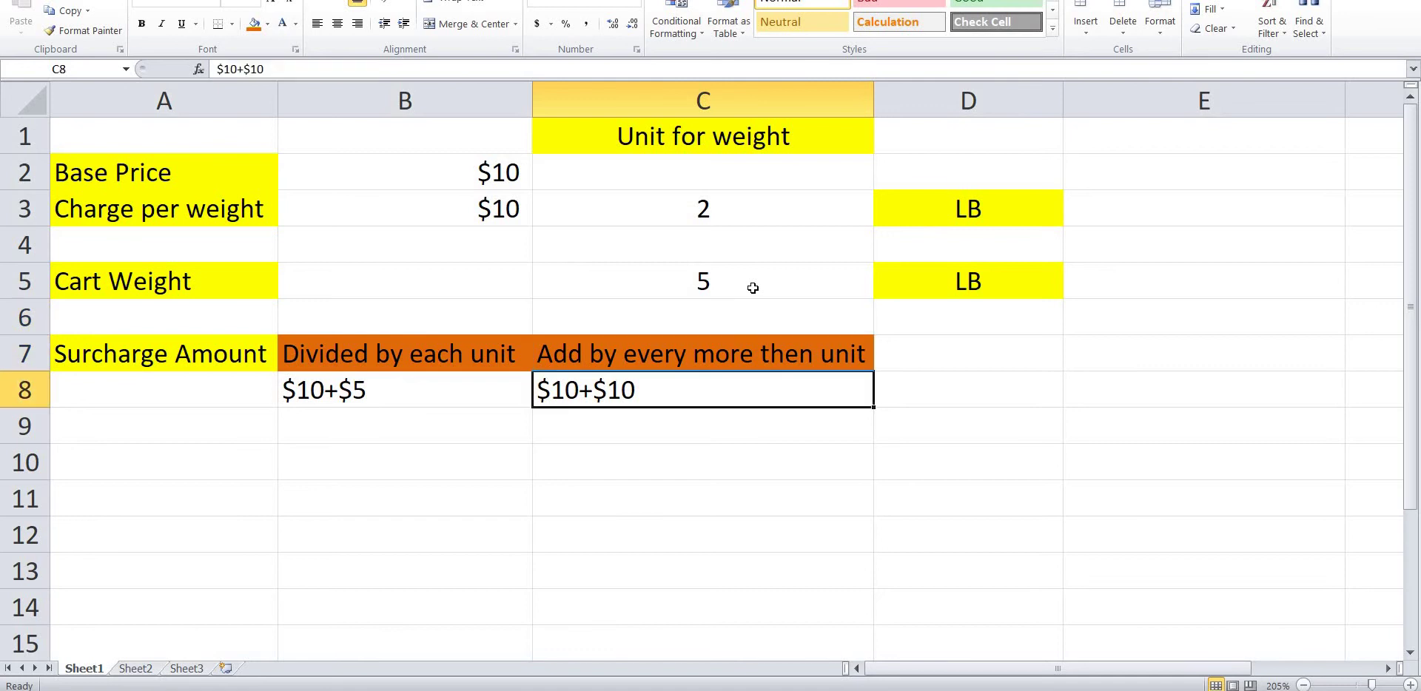
key("shift+Left")
key("Delete")
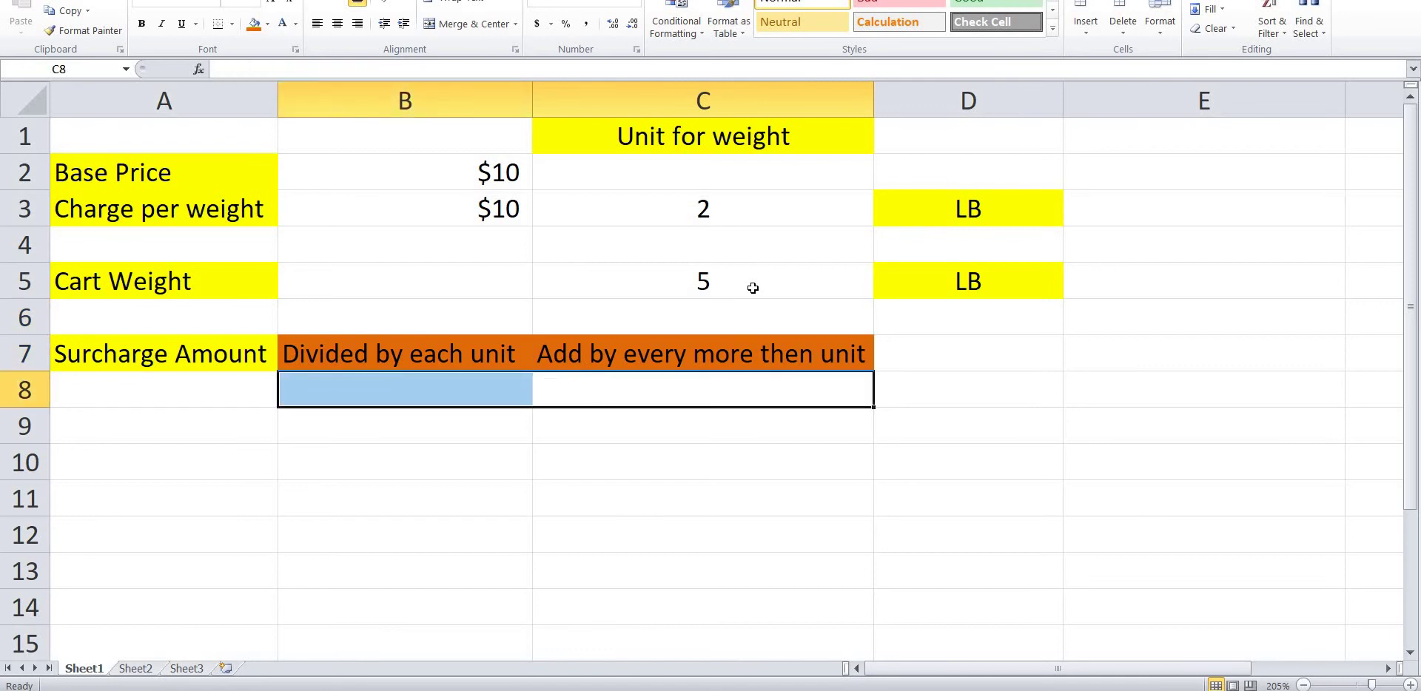
Enter $10+$10+$10+$5 in B8 as the Divided by each unit example
left_click(491, 388)
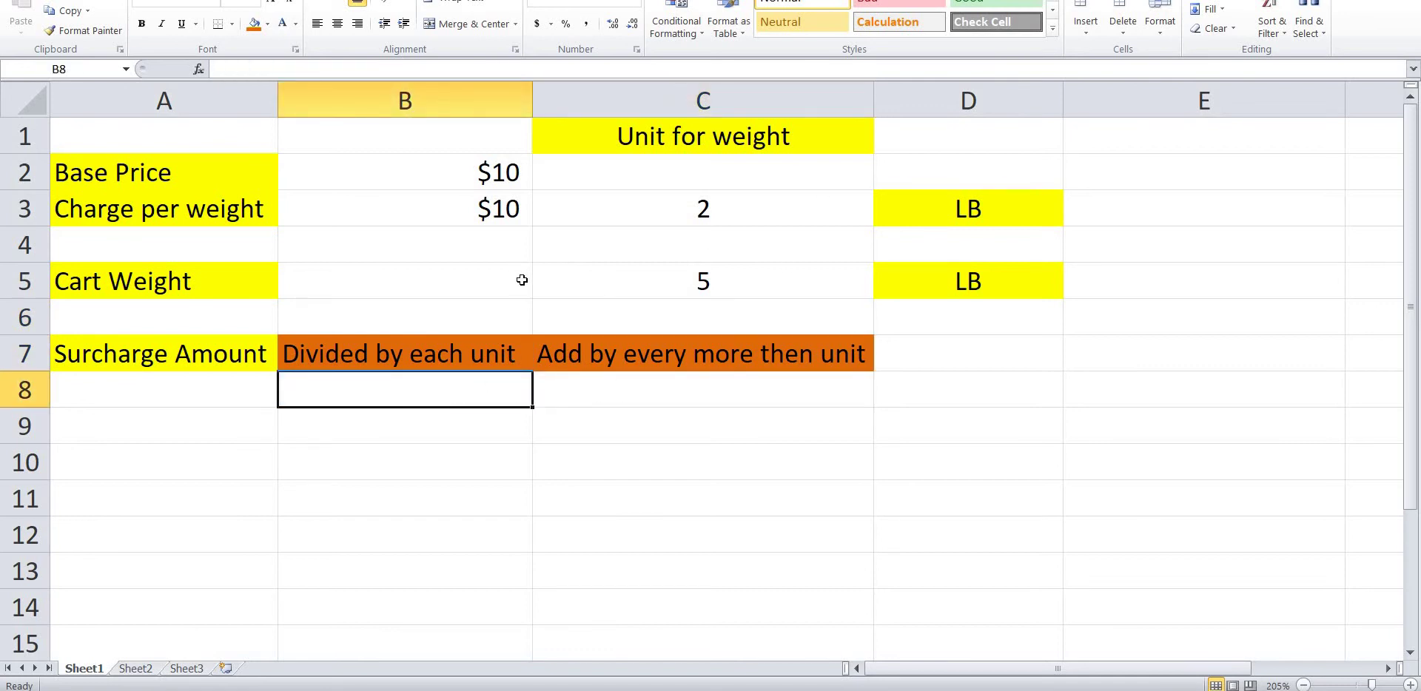
type("$10+")
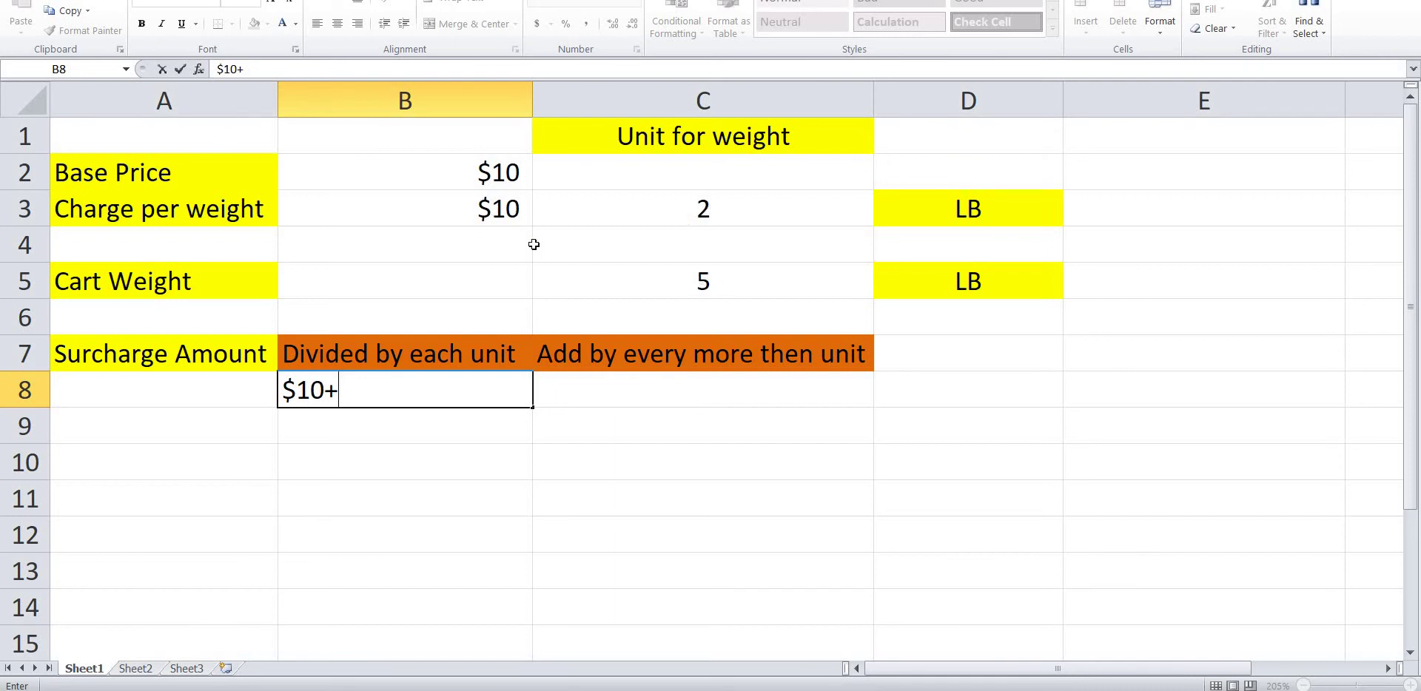
type("$10+$10")
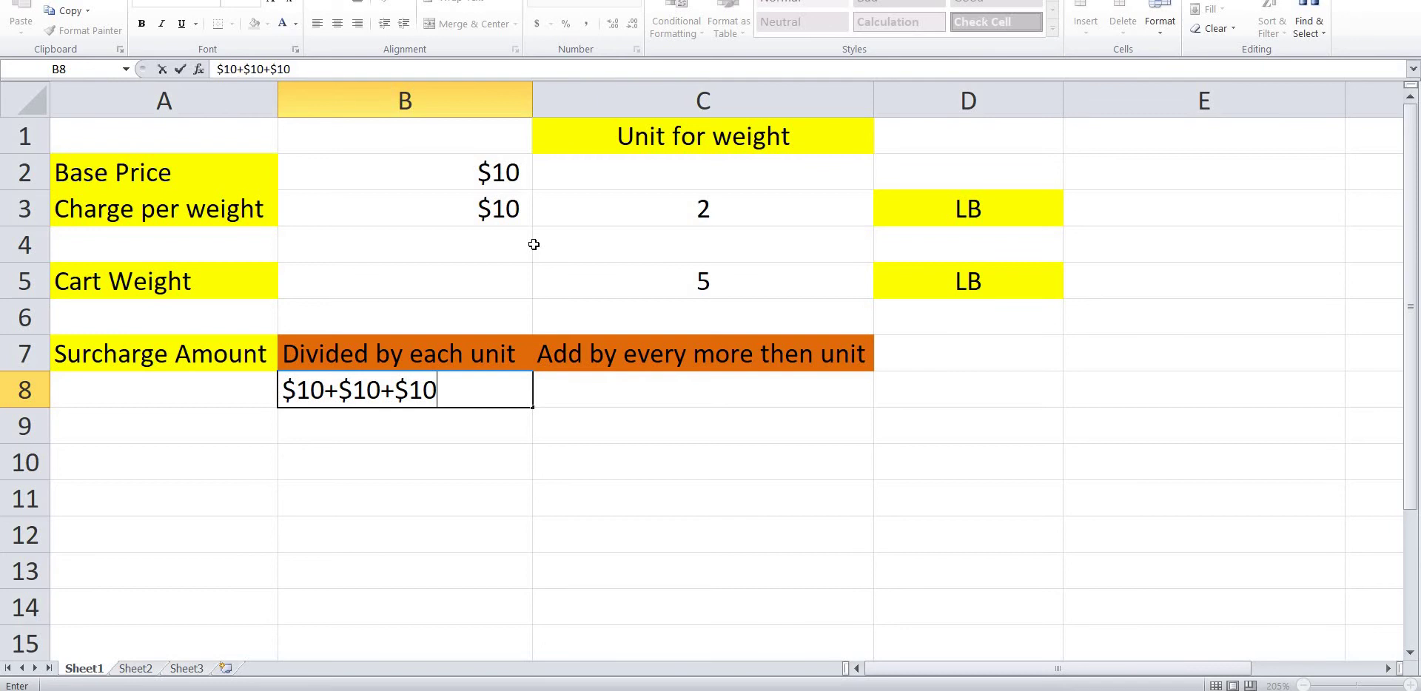
type("$")
key("BackSpace")
type("+%")
key("BackSpace")
type("$5")
key("Return")
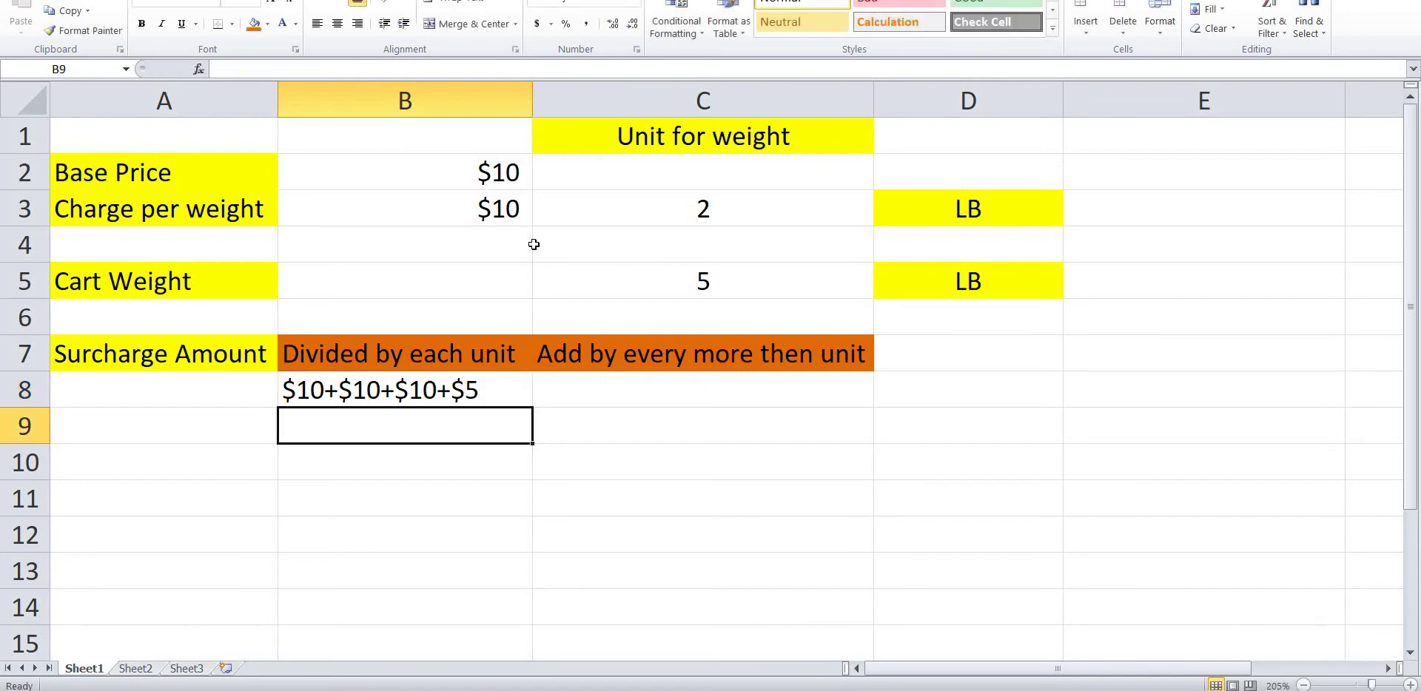
key("Up")
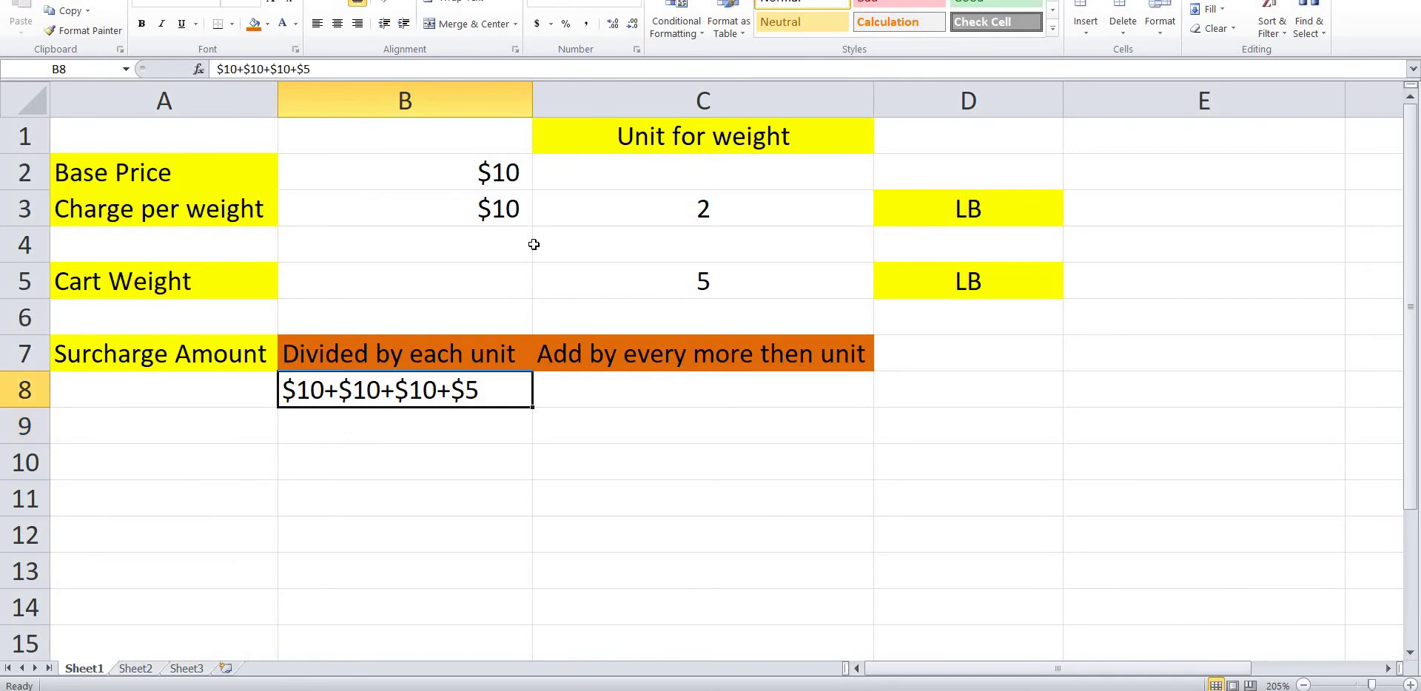
key("Down")
key("Up")
key("Up")
key("Down")
Enter $10+$10+$10+$10 in C8 as the Add by every more then unit example
key("Right")
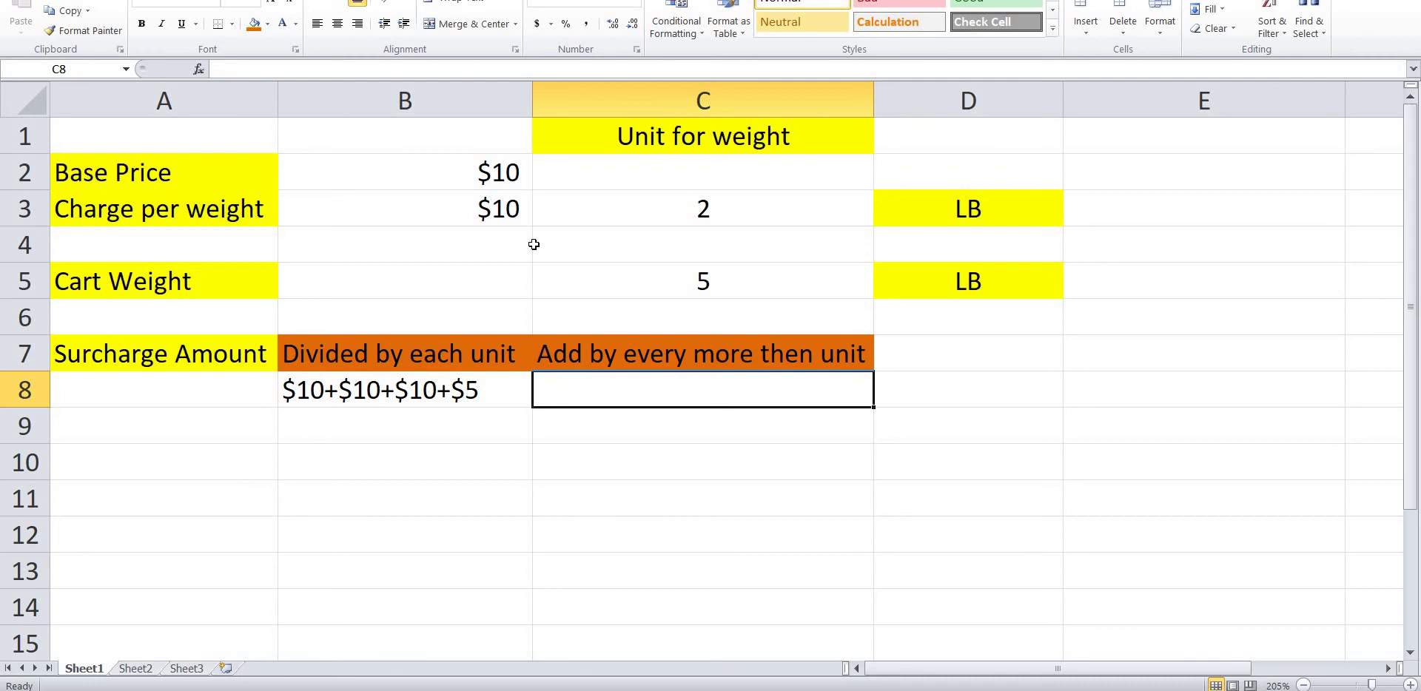
type("$1")
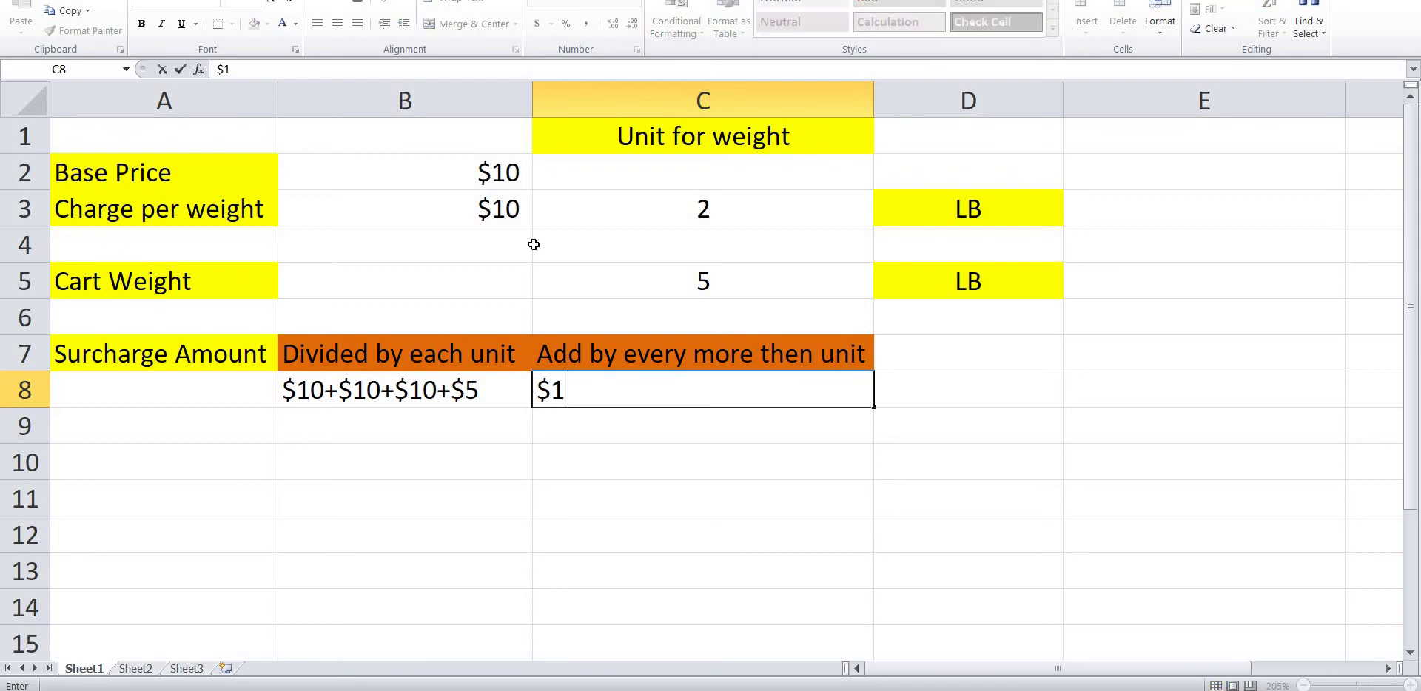
type("0+$10+")
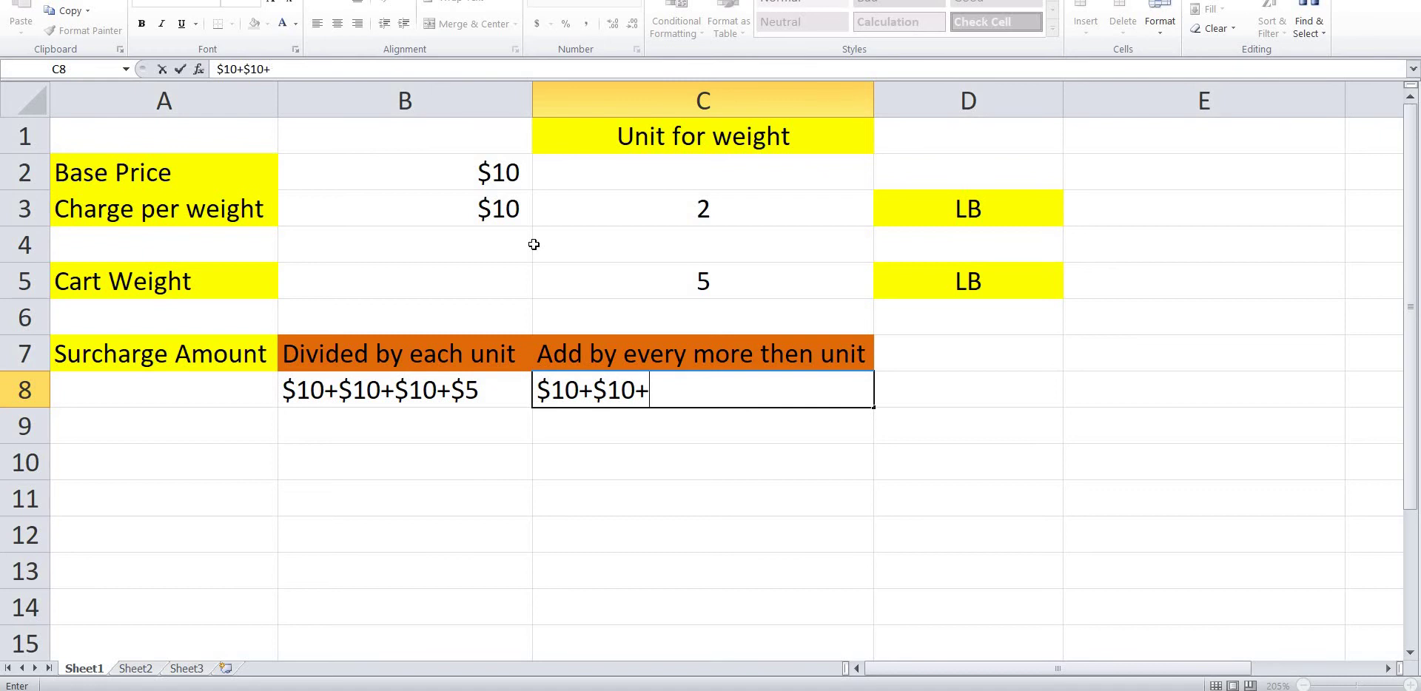
type("$10+")
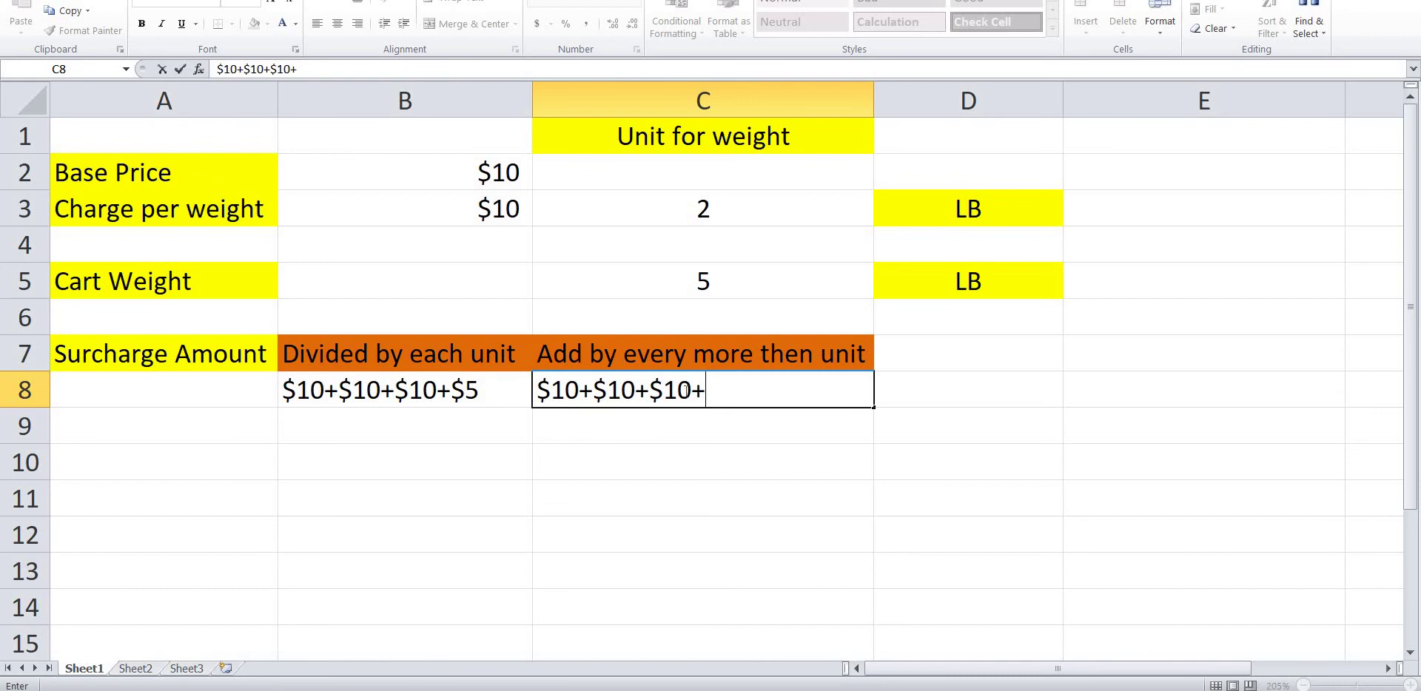
type("$10")
key("Return")
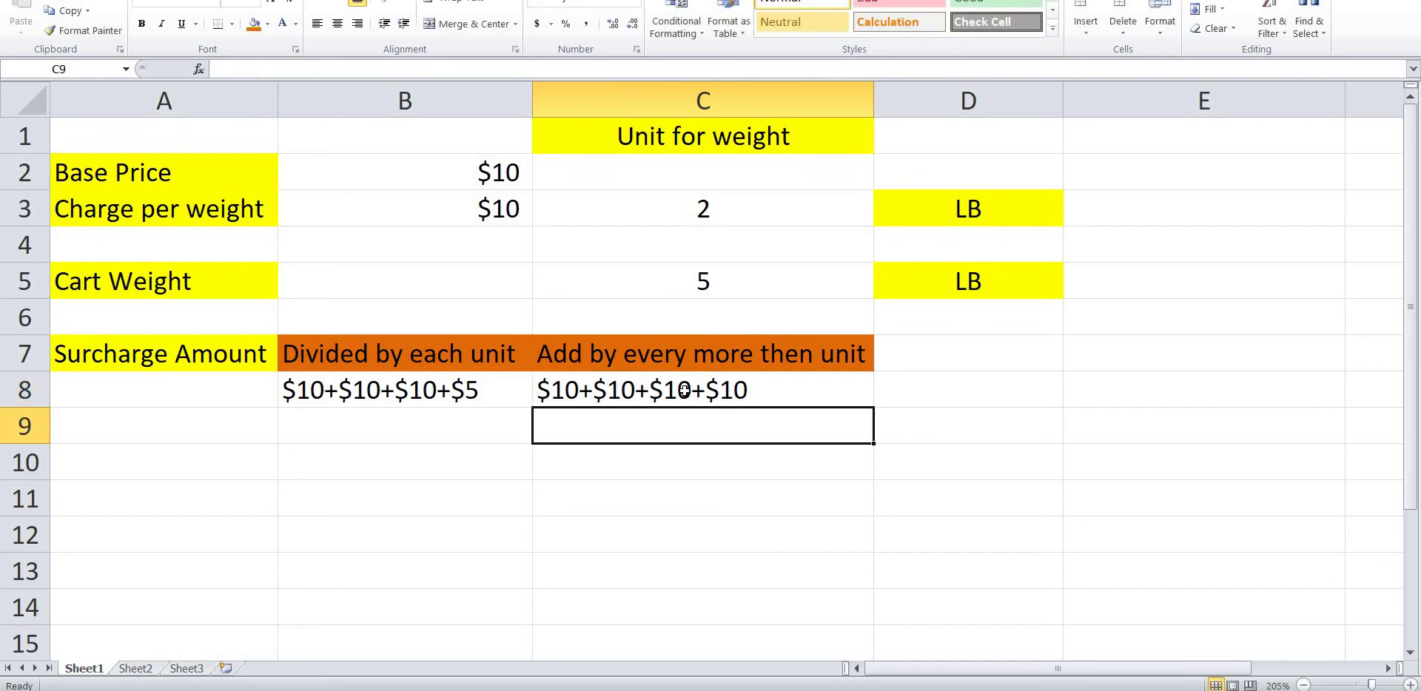
key("Left")
Review the $10 charge per weight and the 2 lb unit for weight
key("Up")
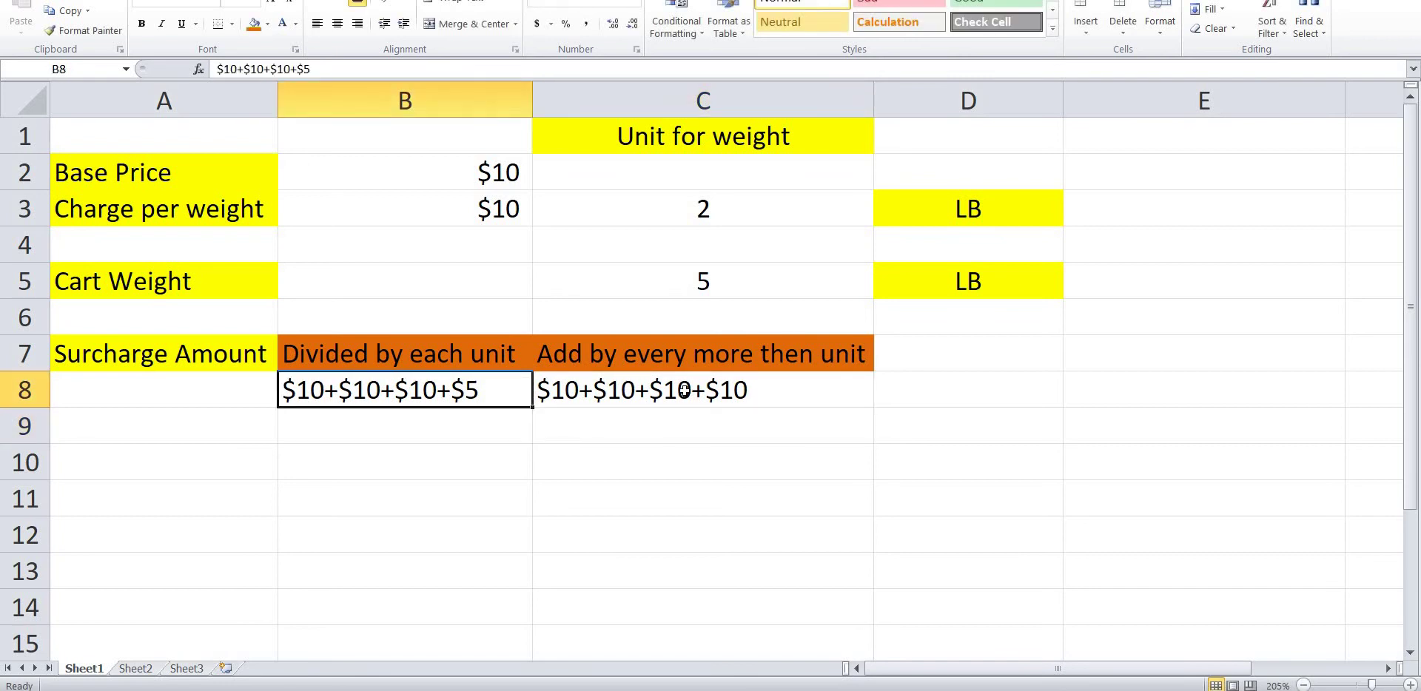
left_click(501, 214)
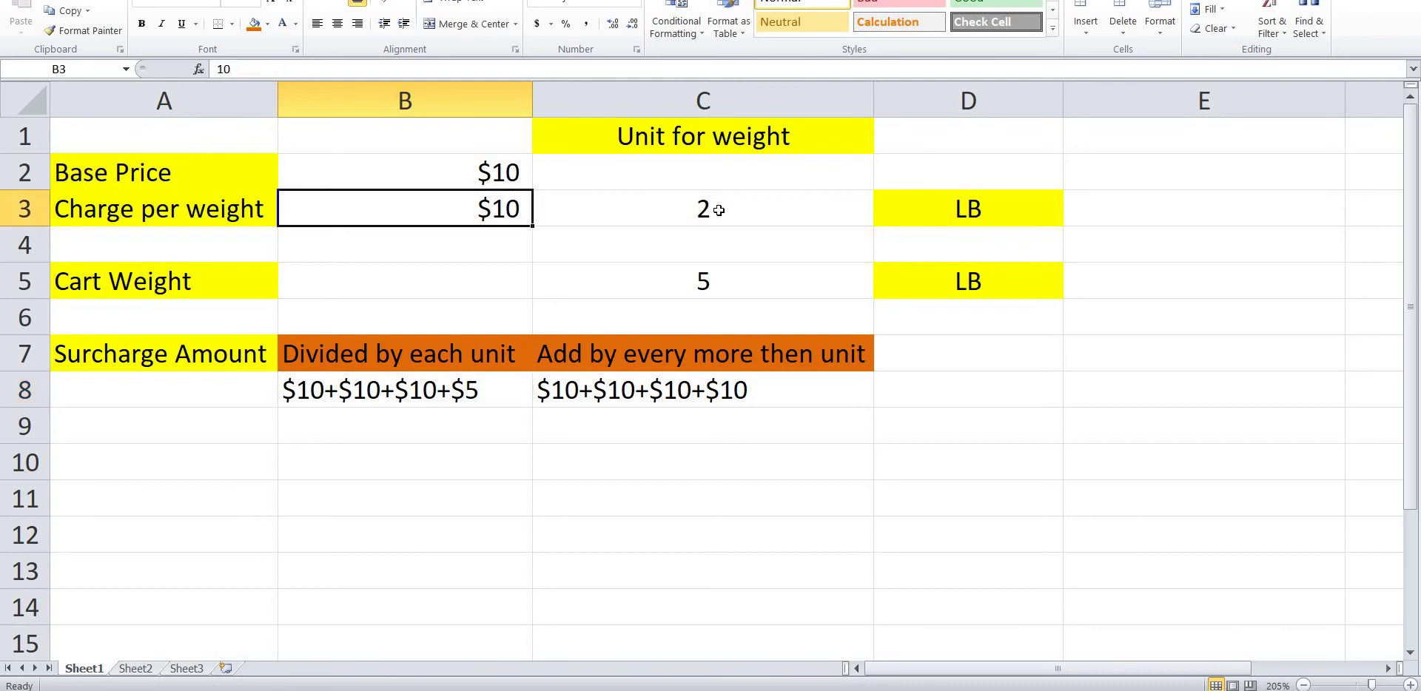
left_click(719, 210, "shift")
left_click(722, 143)
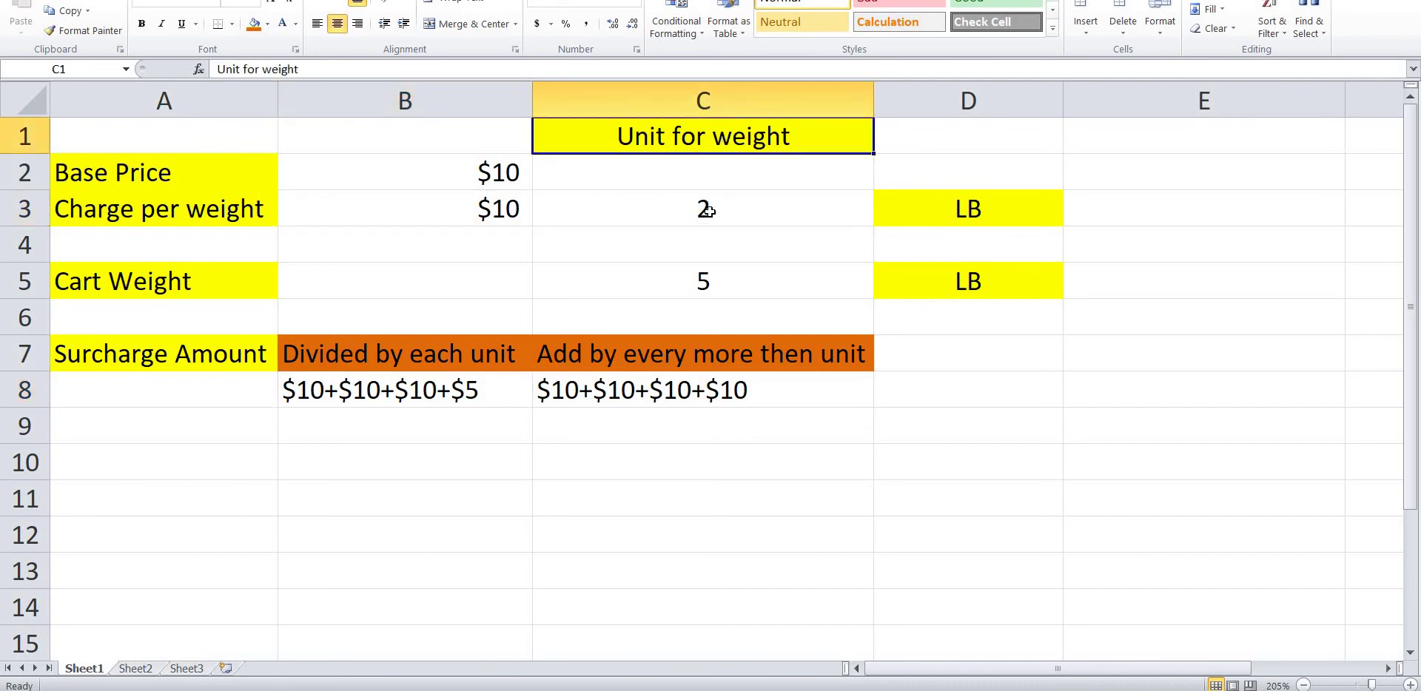
left_click(708, 211)
left_click(489, 207)
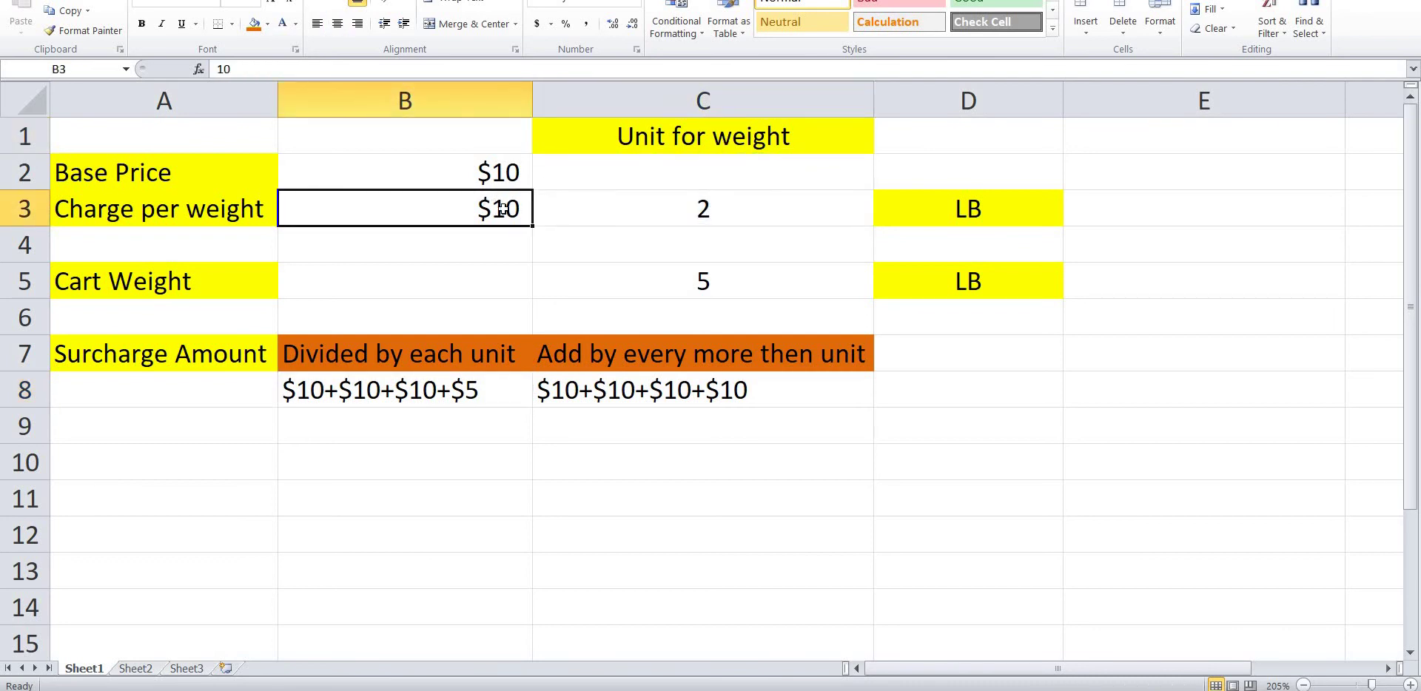
Check the 5 lb cart weight, then switch to the Shipping Rates by ZipCode dashboard
left_click(764, 363)
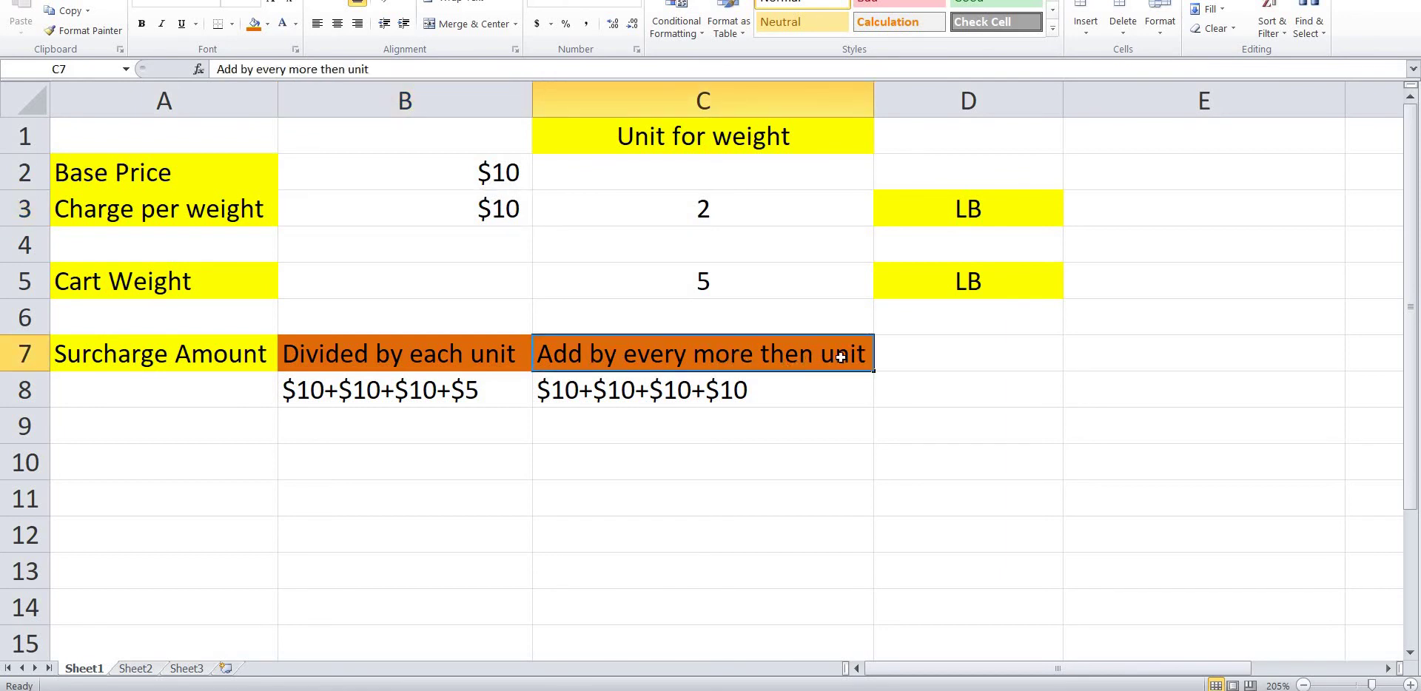
left_click(722, 281)
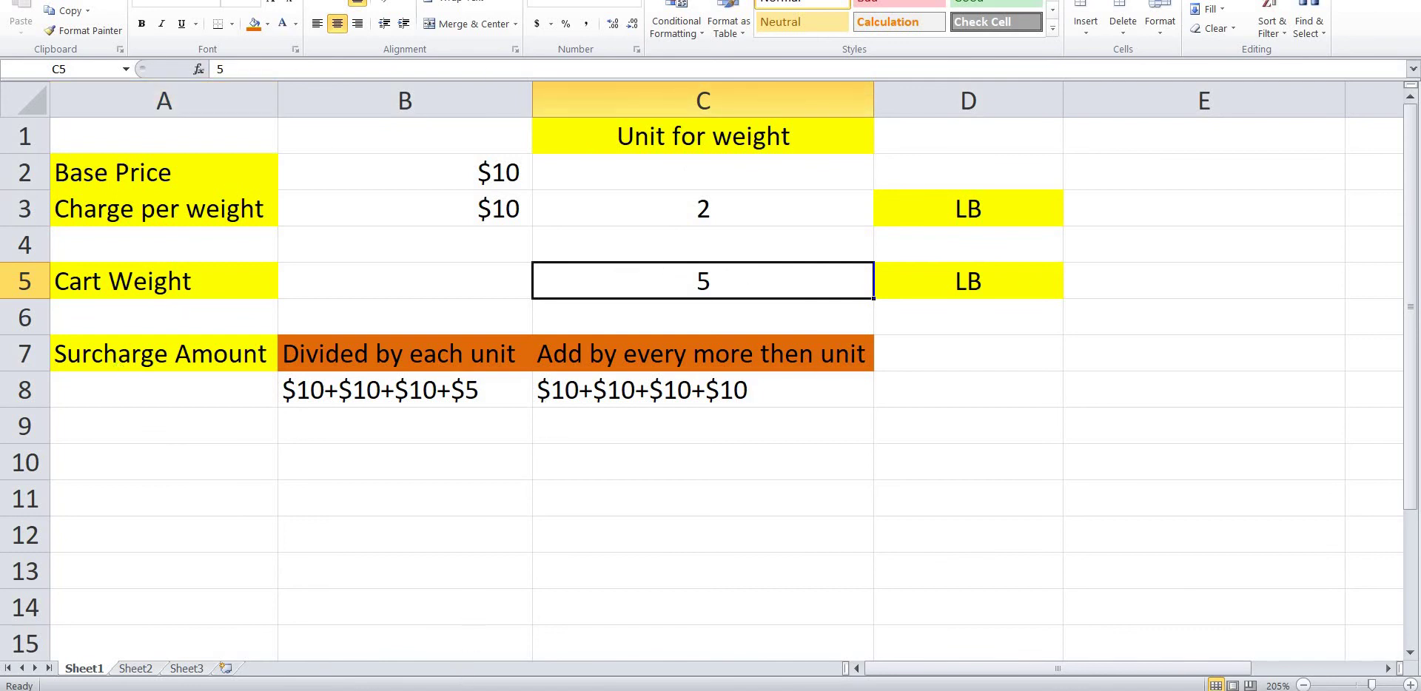
left_click(552, 602)
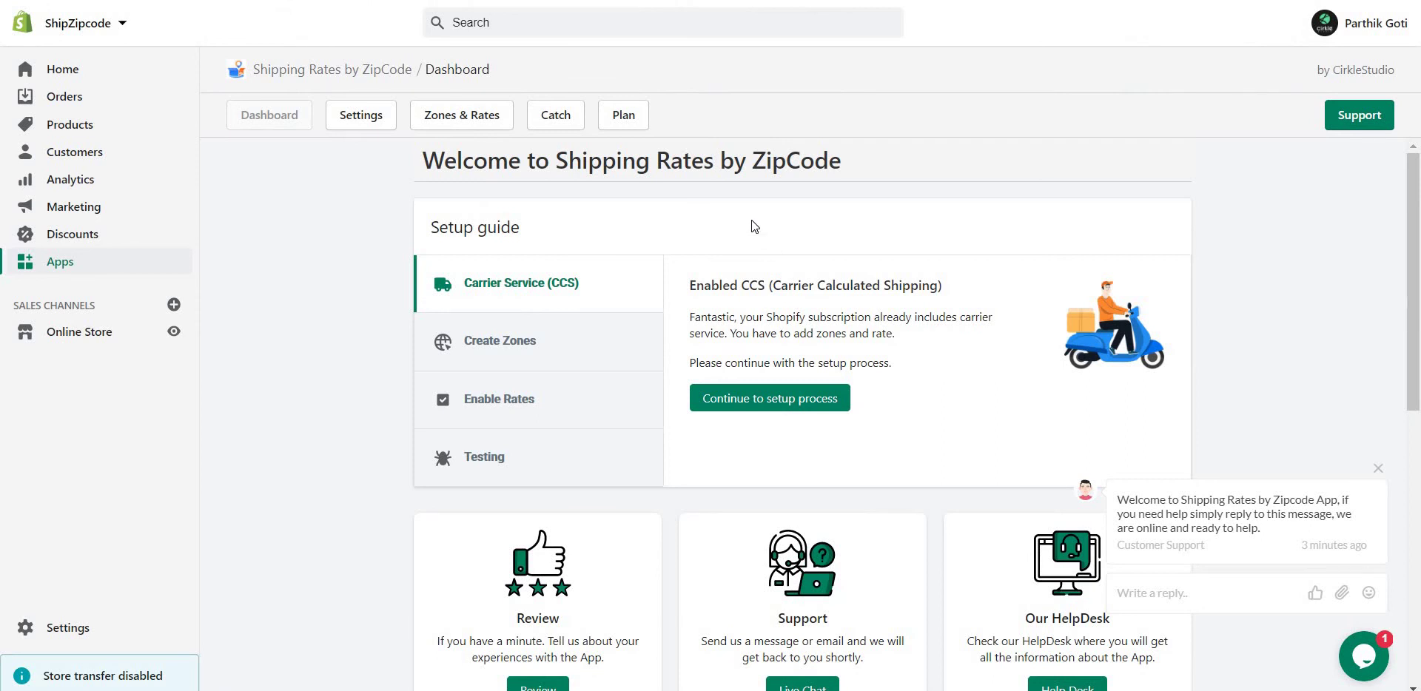
Open an Add Rate form for the Destination US zone under Zones & Rates
left_click(467, 118)
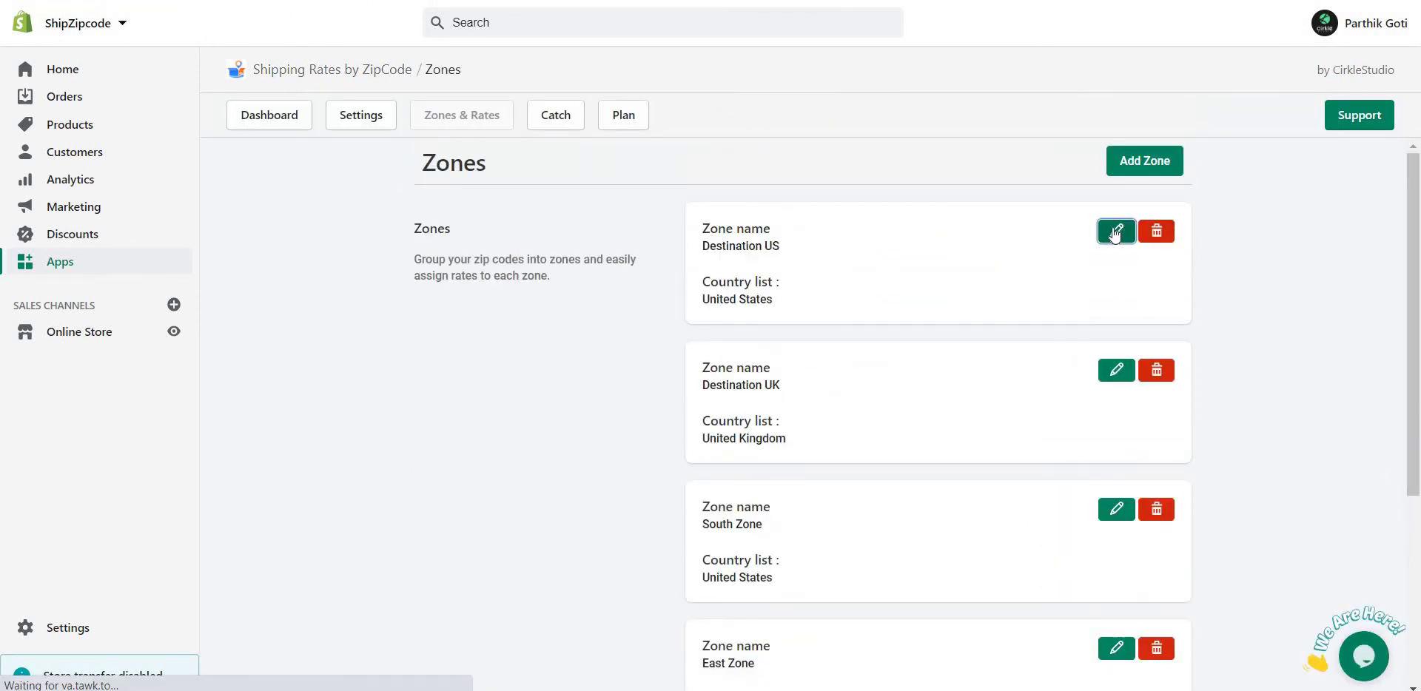
left_click(1115, 231)
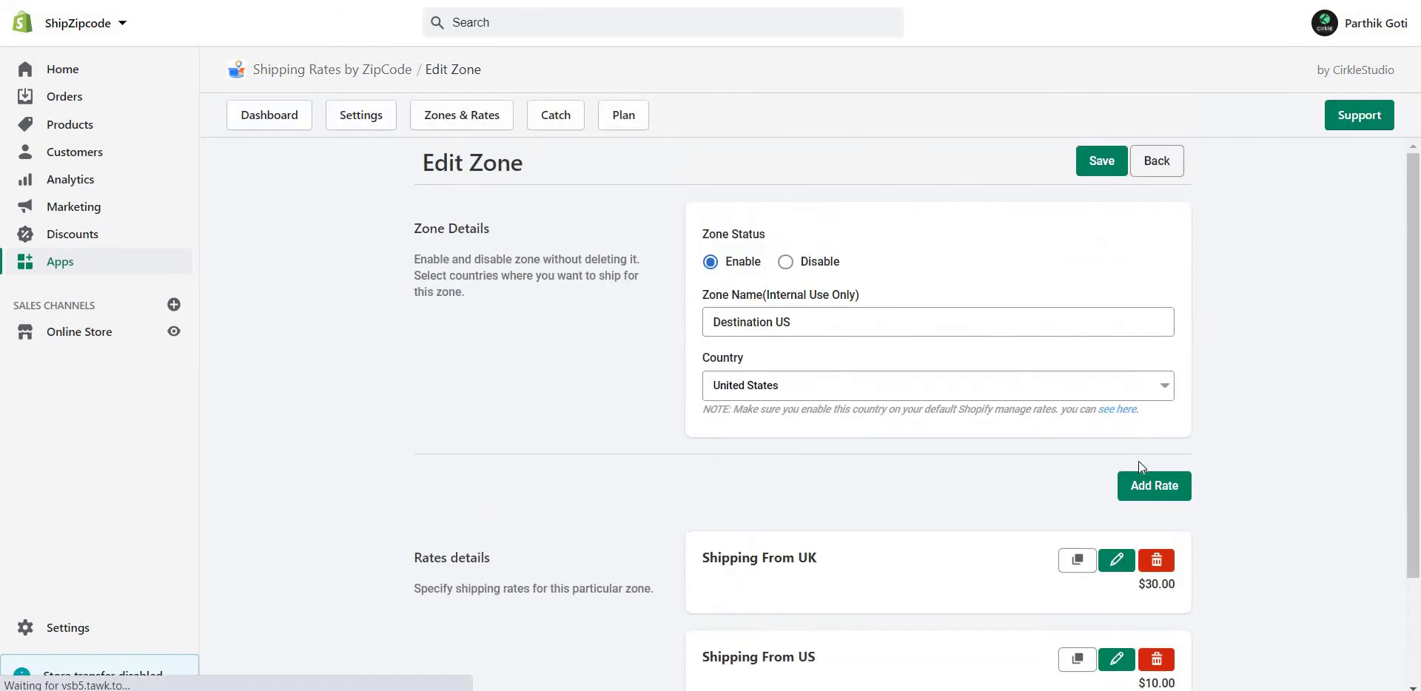
left_click(1159, 486)
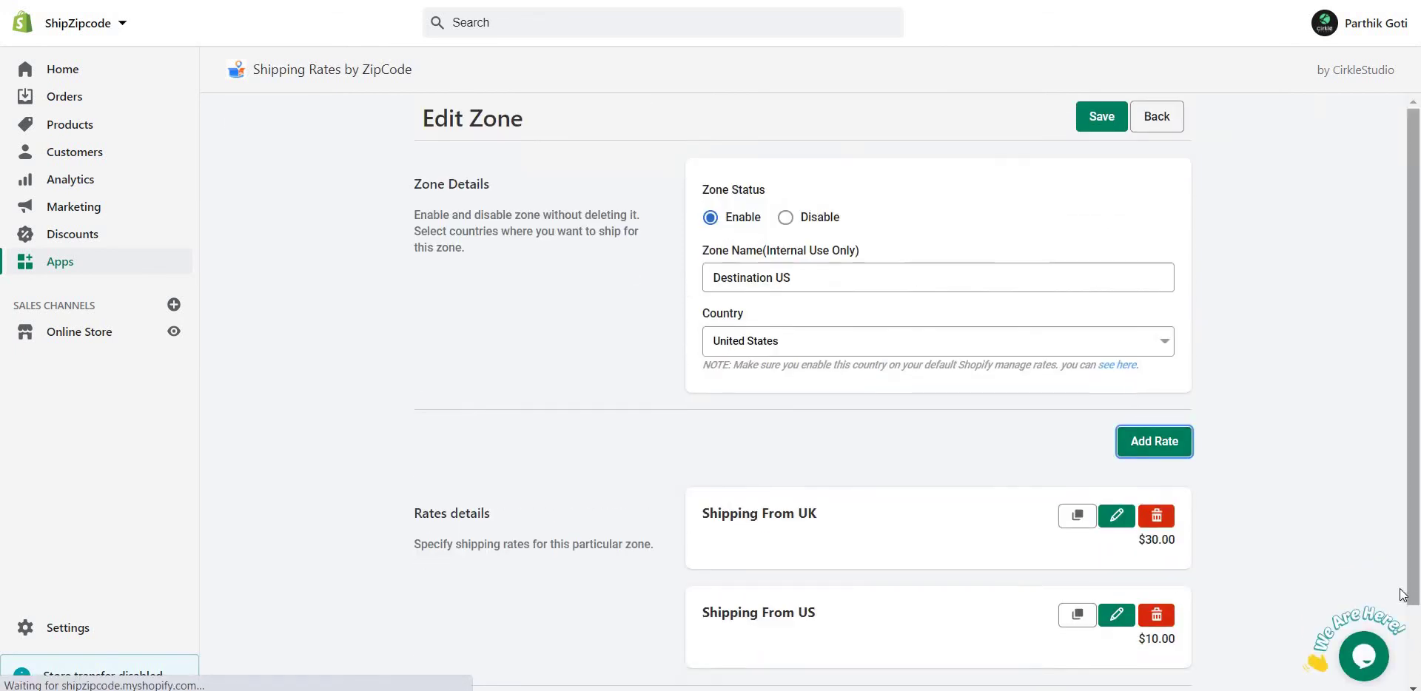
scroll(1006, 304, "down", 4)
scroll(748, 212, "up", 4)
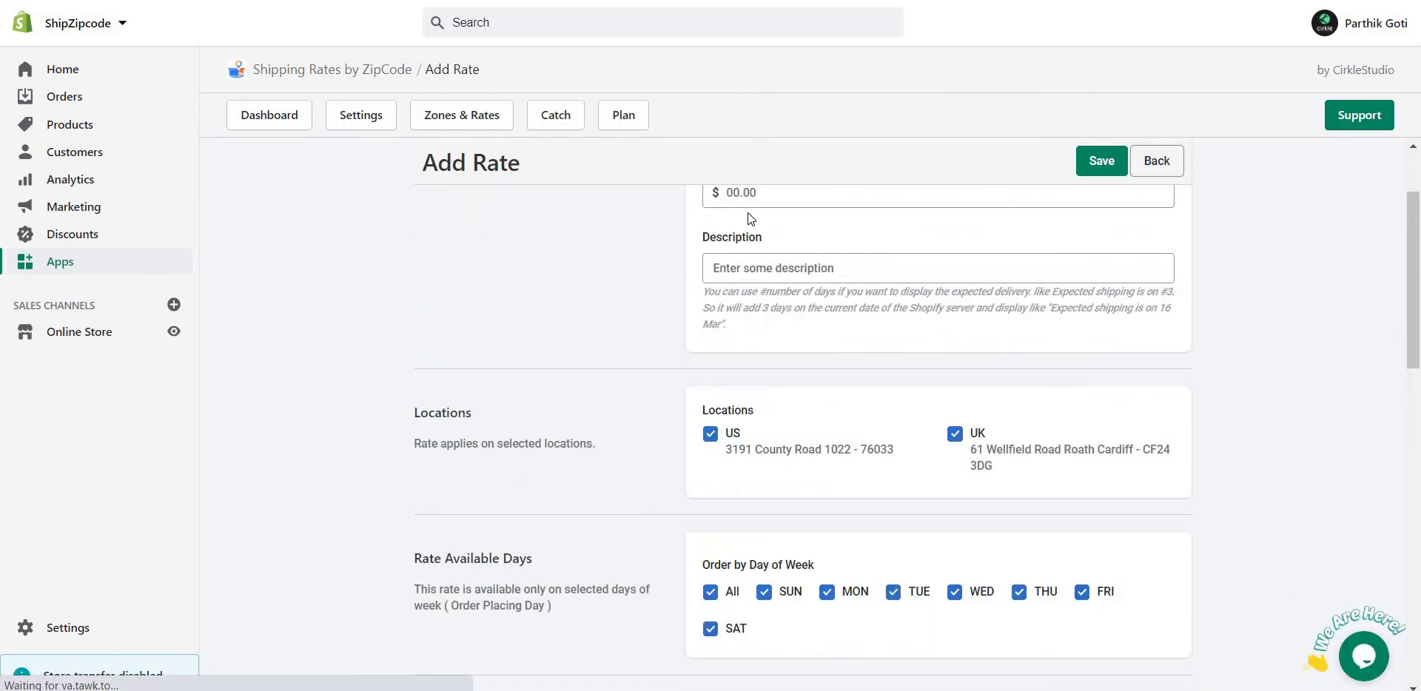
scroll(747, 211, "up", 2)
Set the base price to 10 and base the rate on the cart
left_click(780, 316)
type("1")
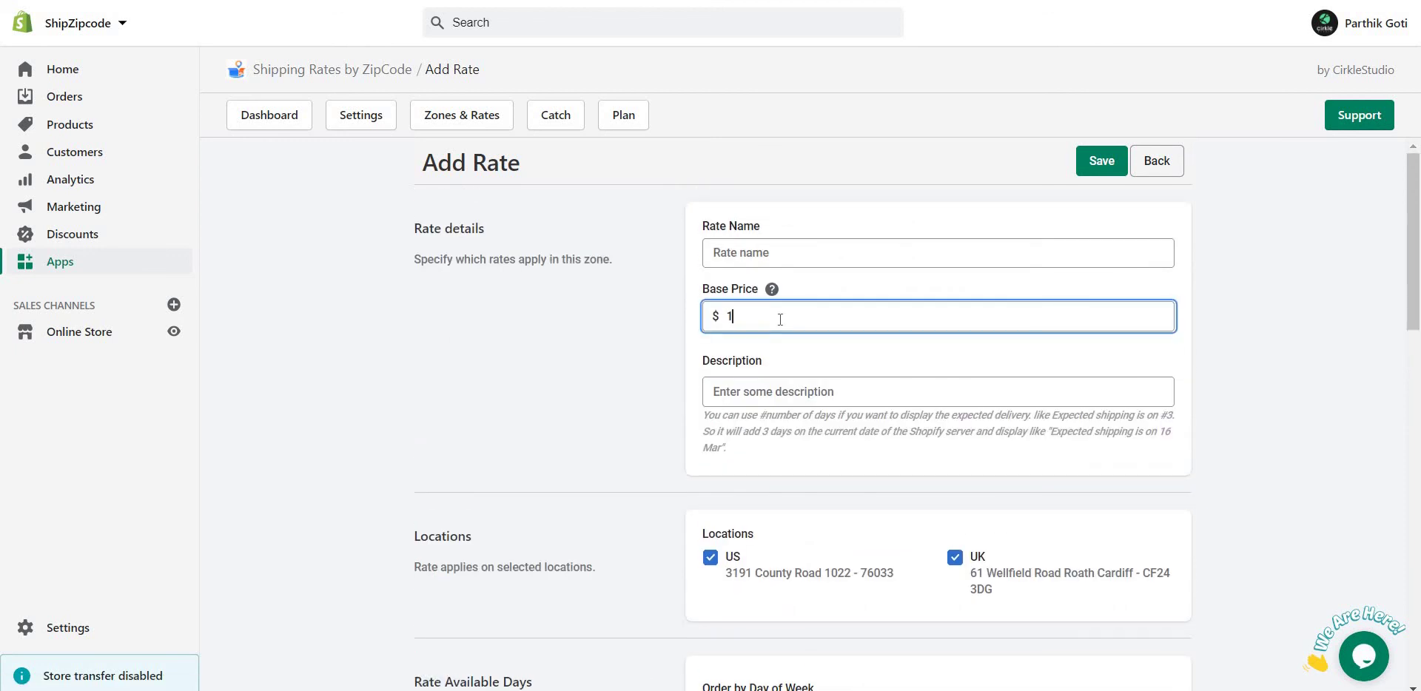
type("0")
scroll(790, 335, "down", 8)
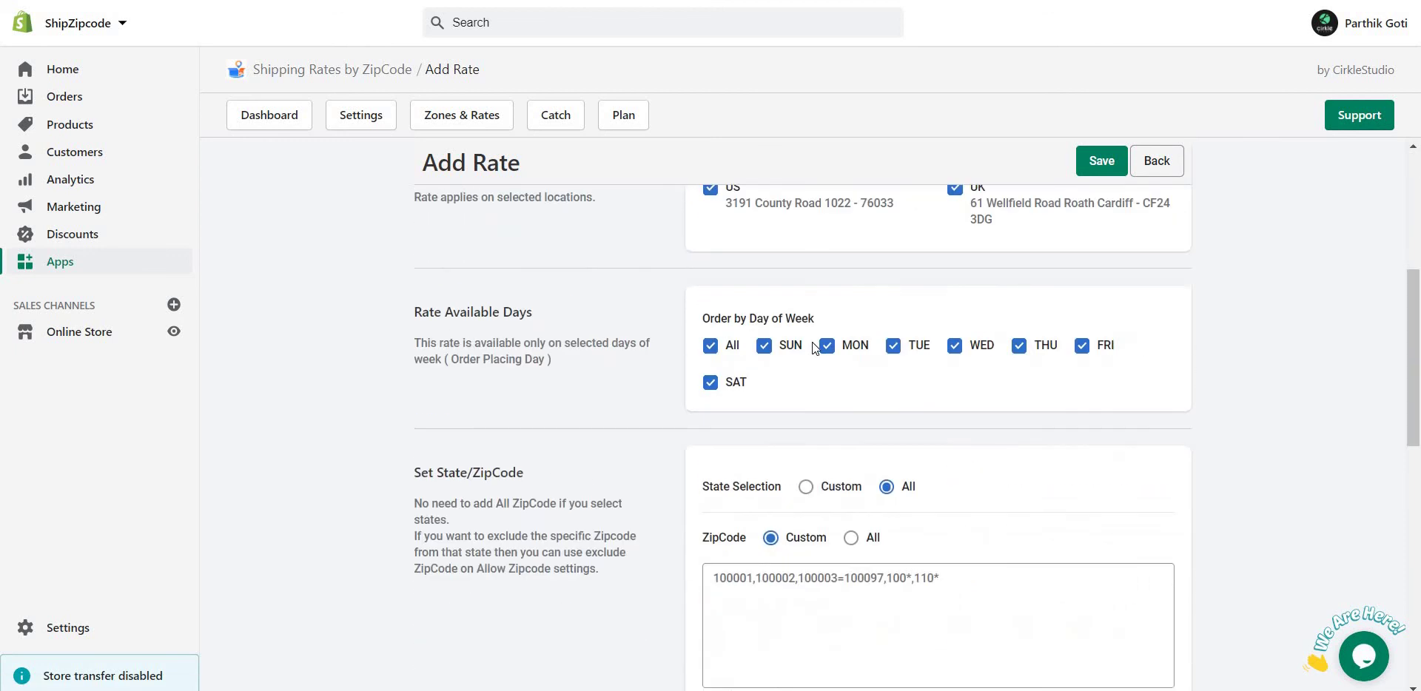
scroll(817, 346, "down", 2)
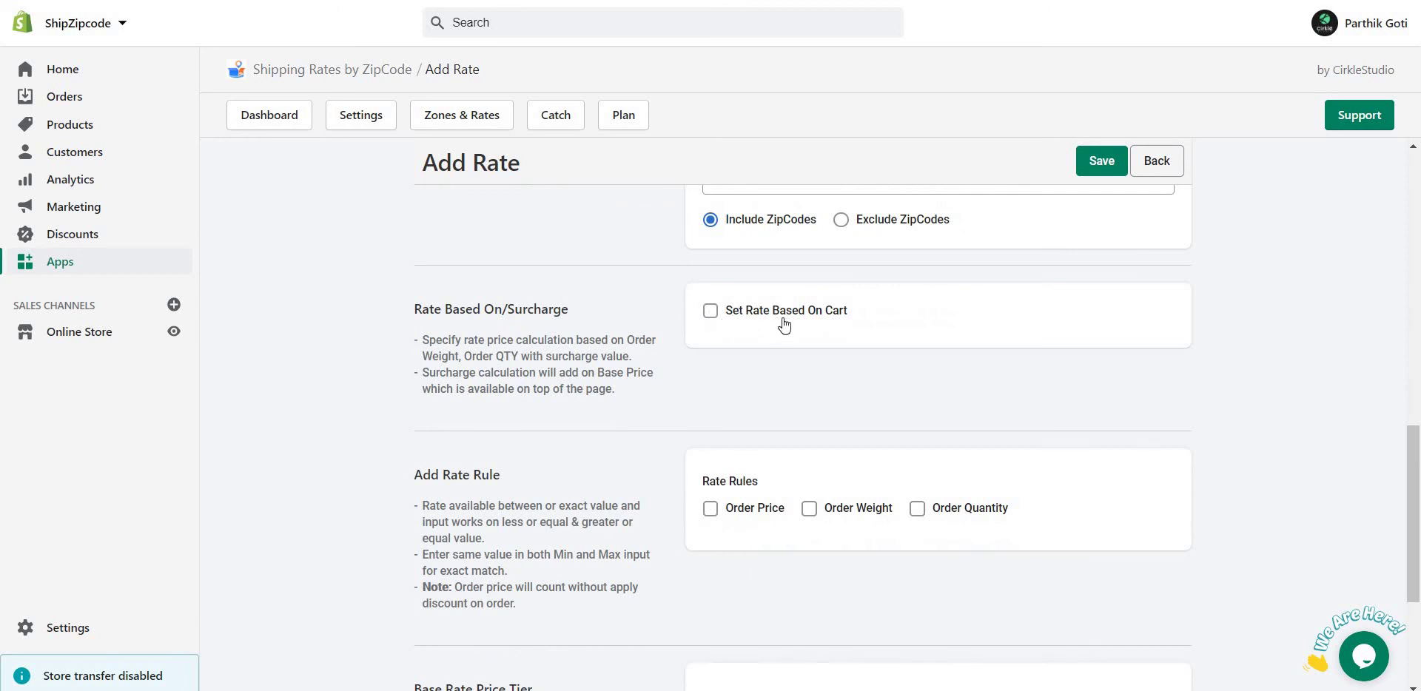
left_click(801, 316)
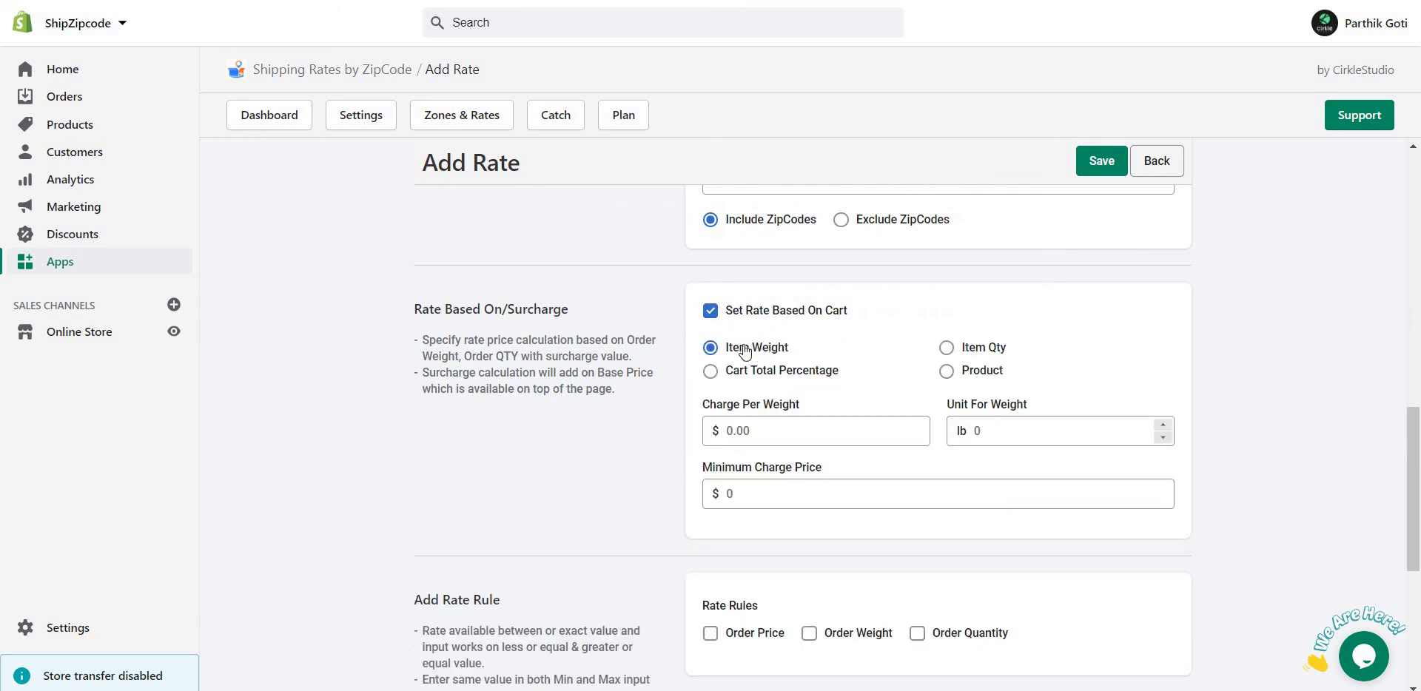
Charge $10 per 2 lb of item weight
left_click(778, 430)
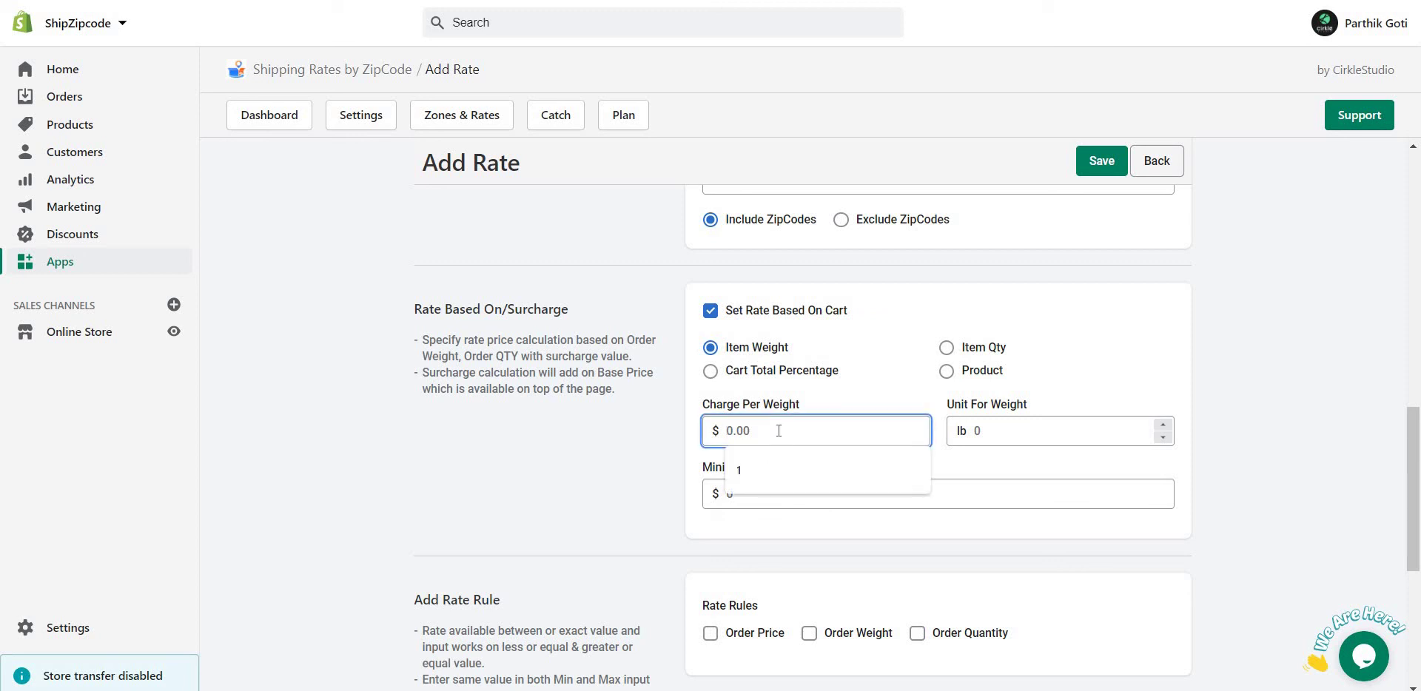
type("10")
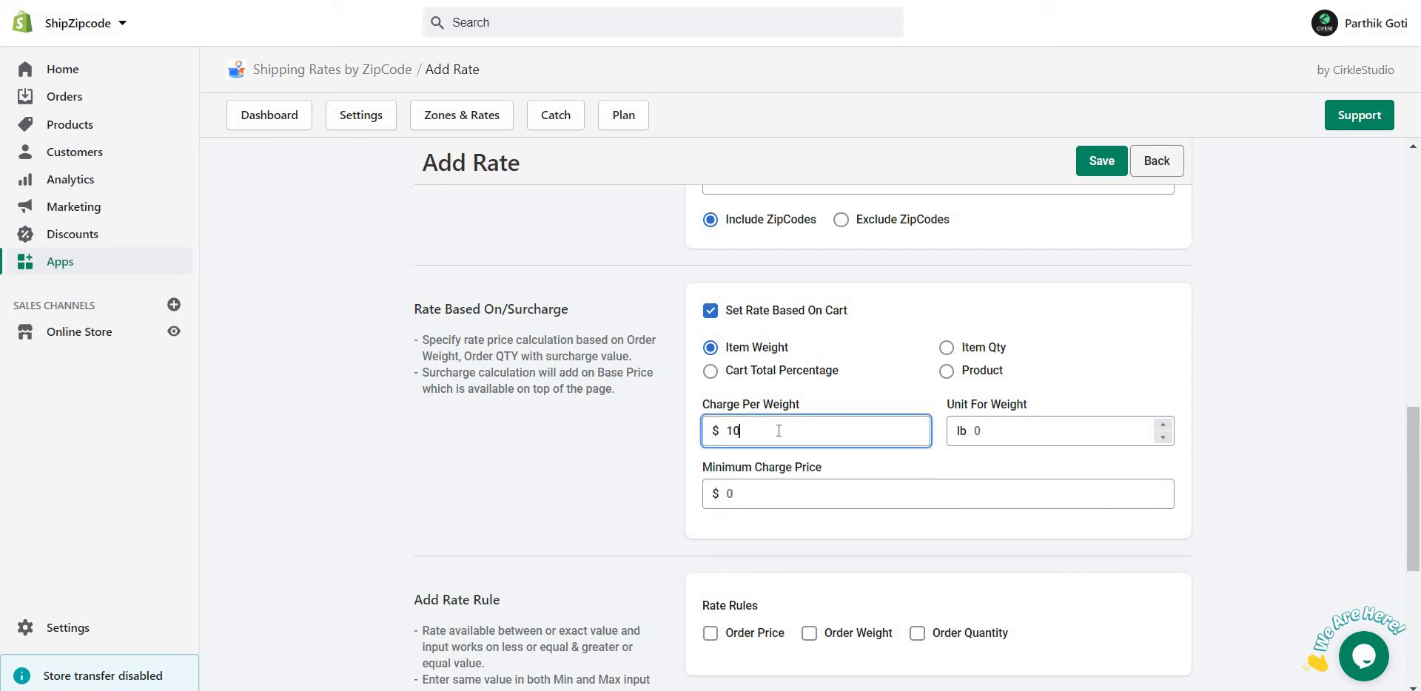
key("Tab")
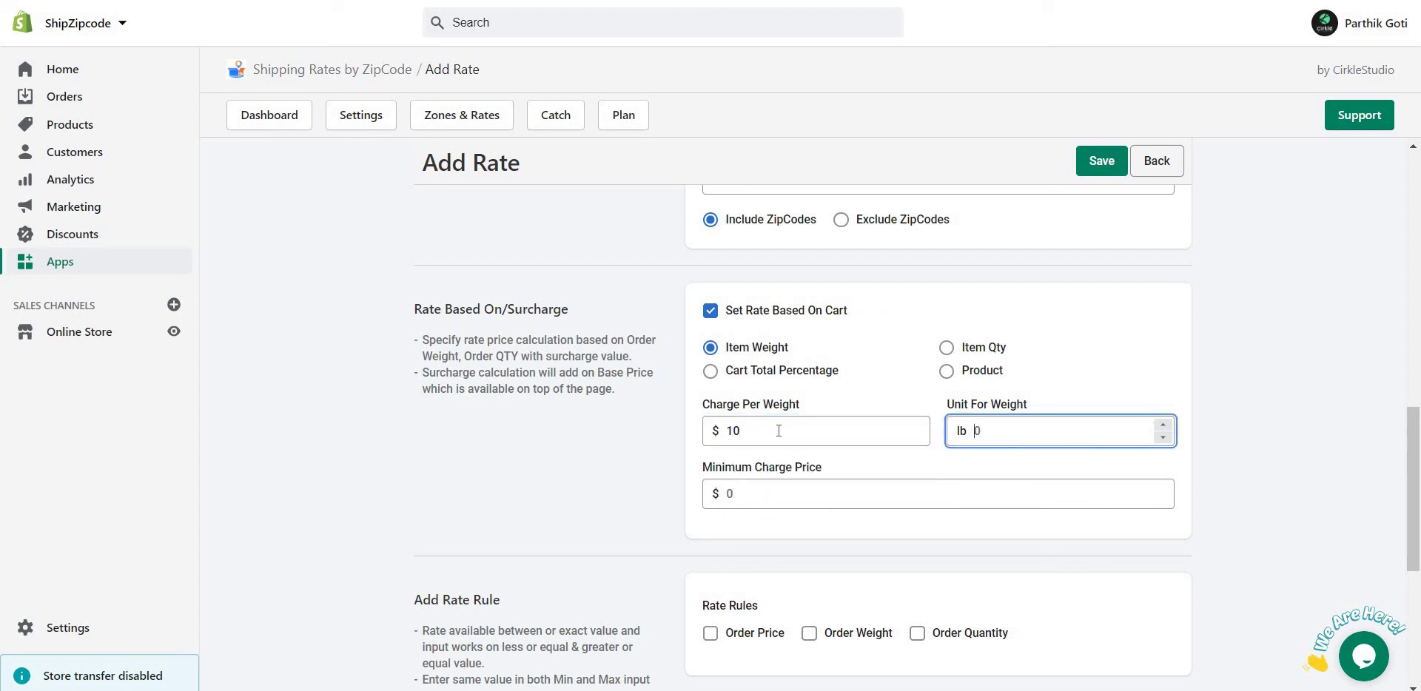
type("2")
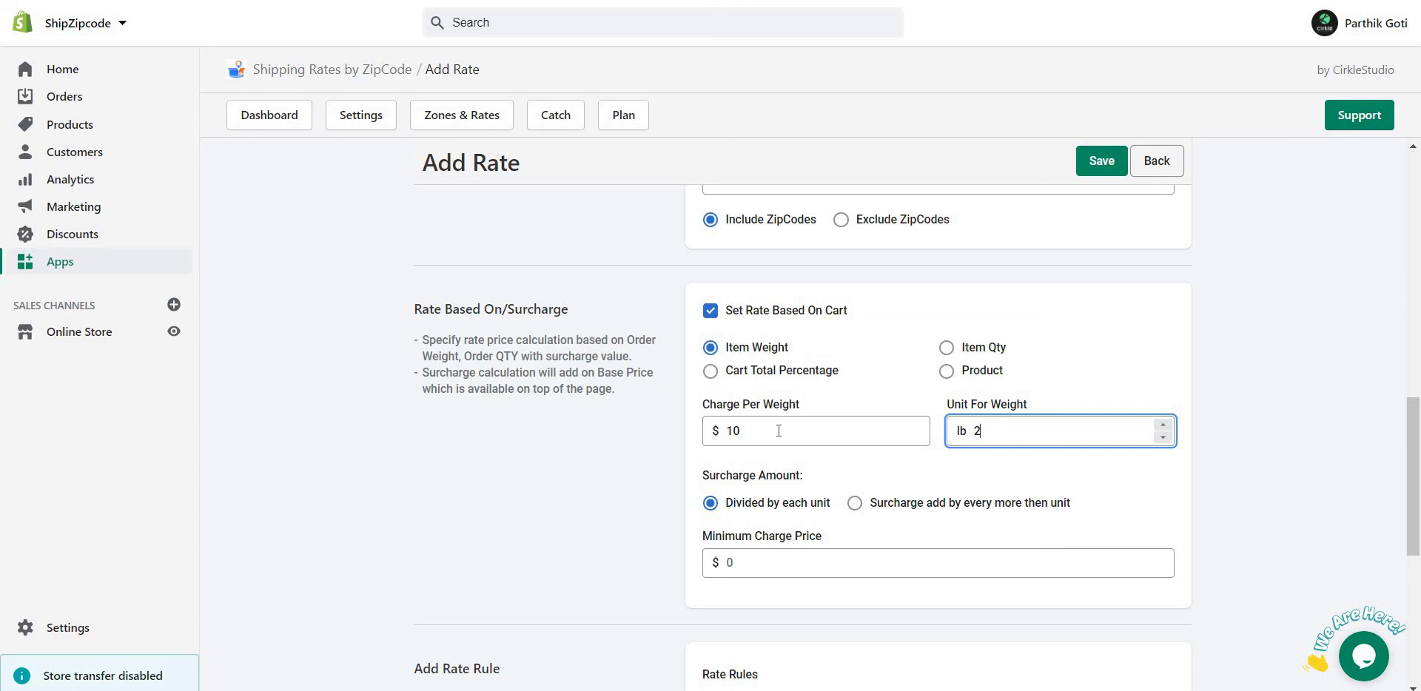
left_click_drag(782, 476, 715, 476)
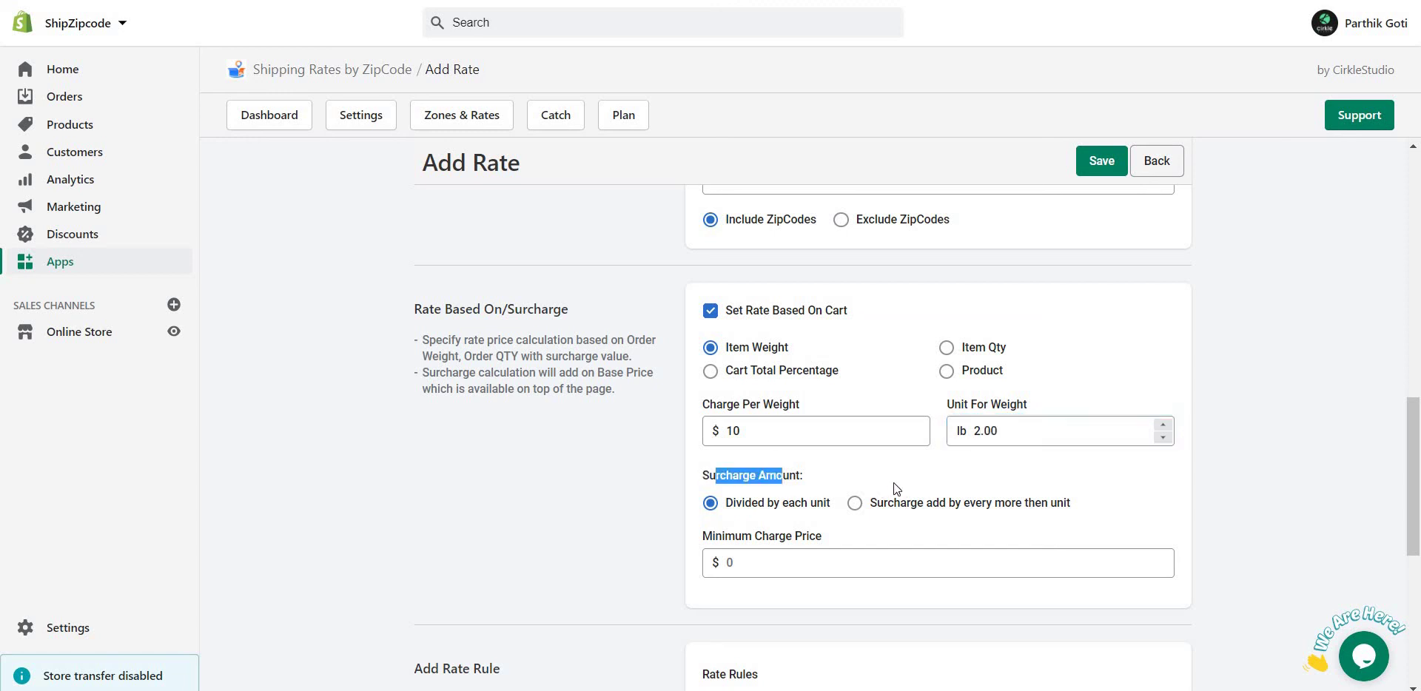
left_click(818, 509)
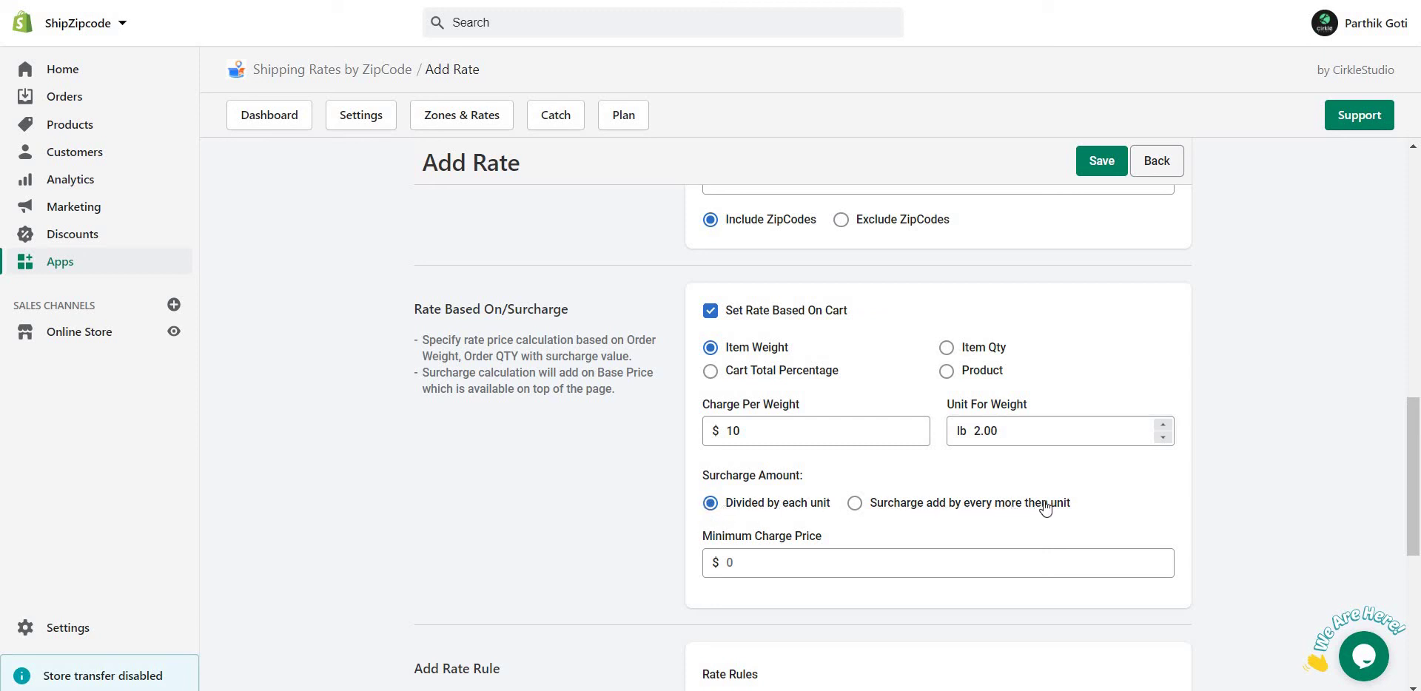
scroll(1361, 437, "down", 2)
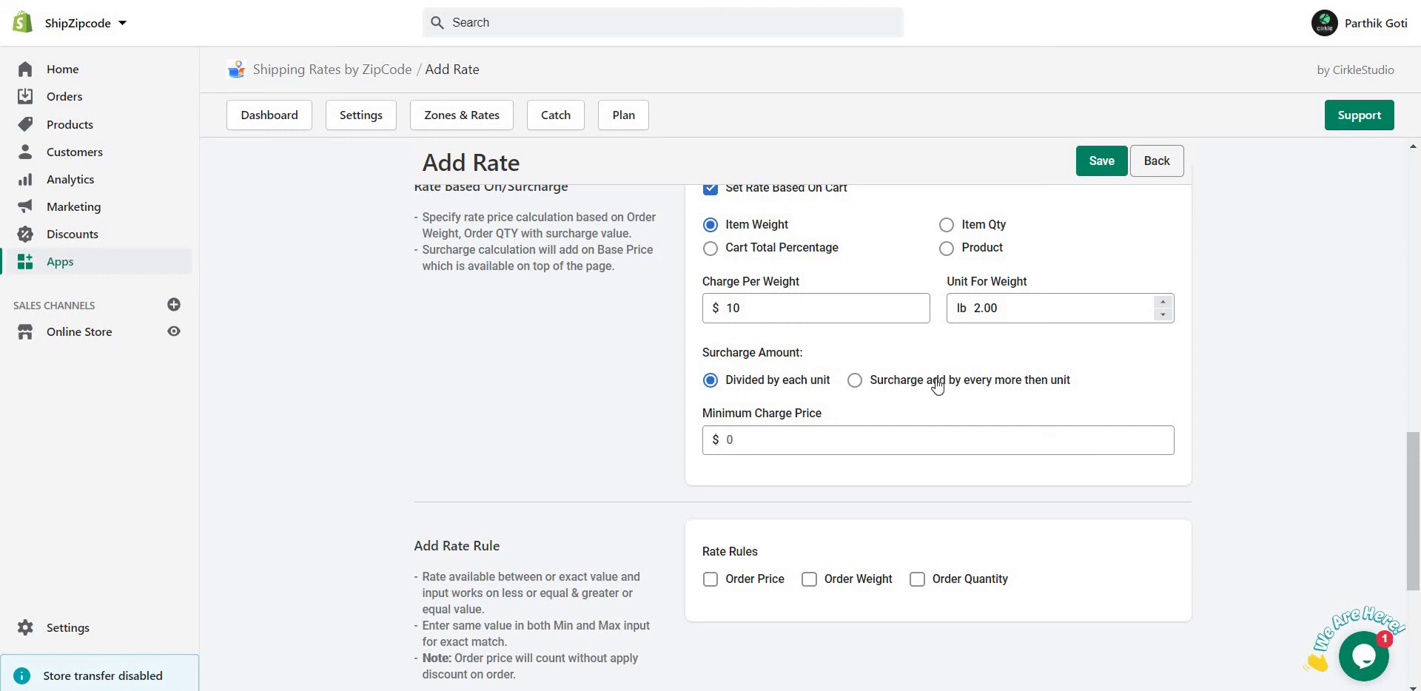
scroll(937, 385, "up", 2)
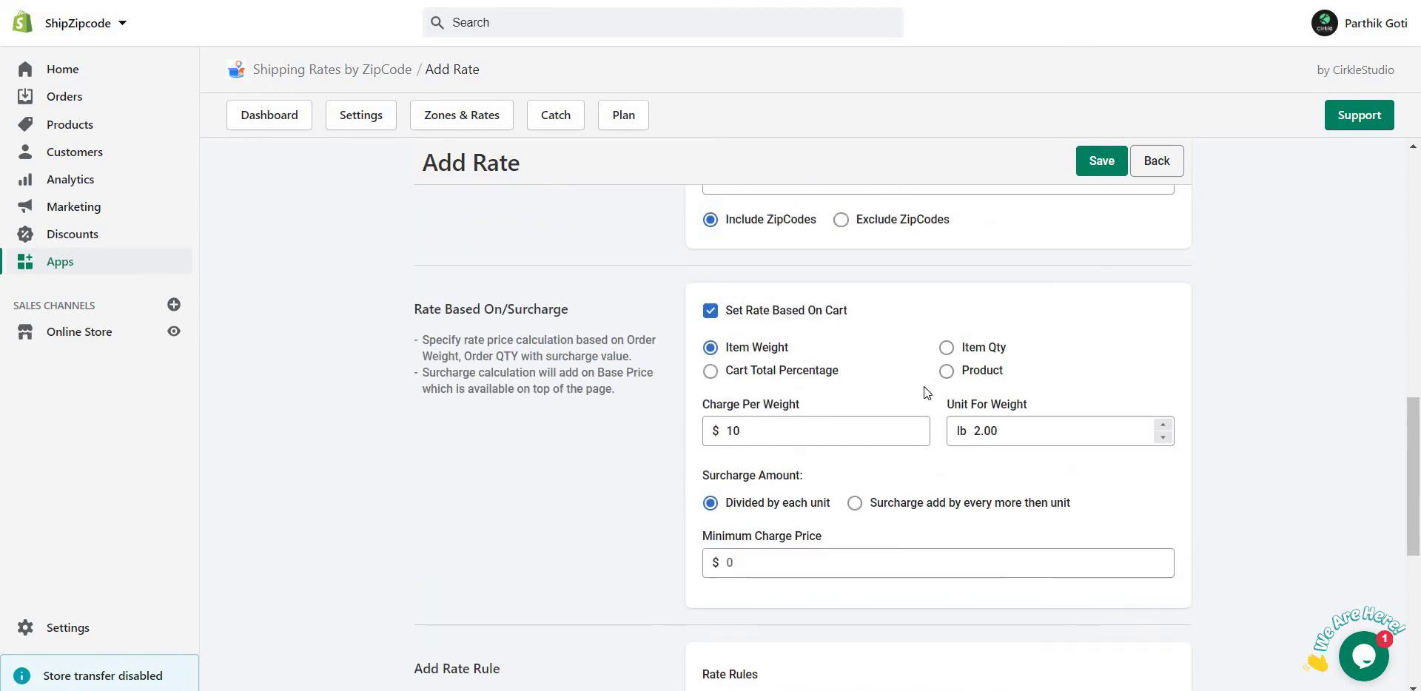